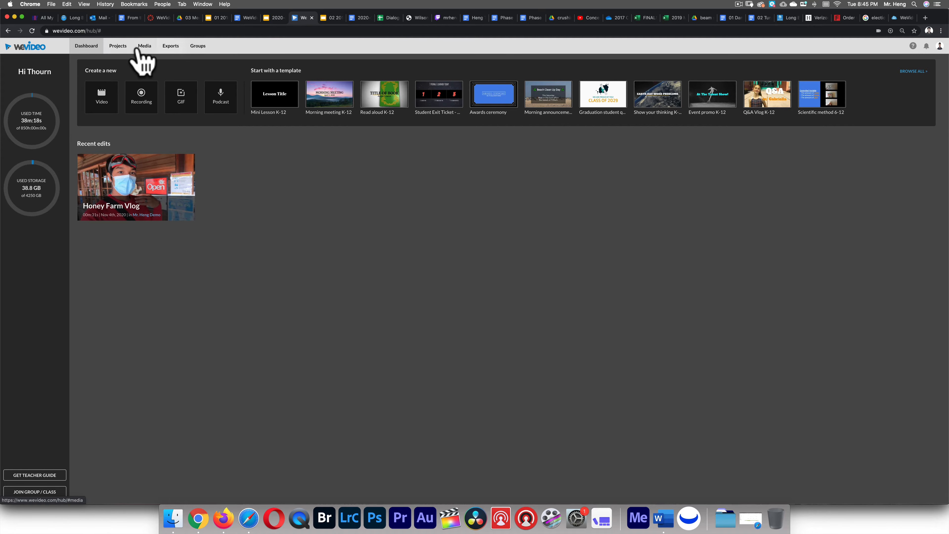
Step: View the WeVideo page embedded in the Canvas course, and open the projects list on the WeVideo site
left_click(163, 17)
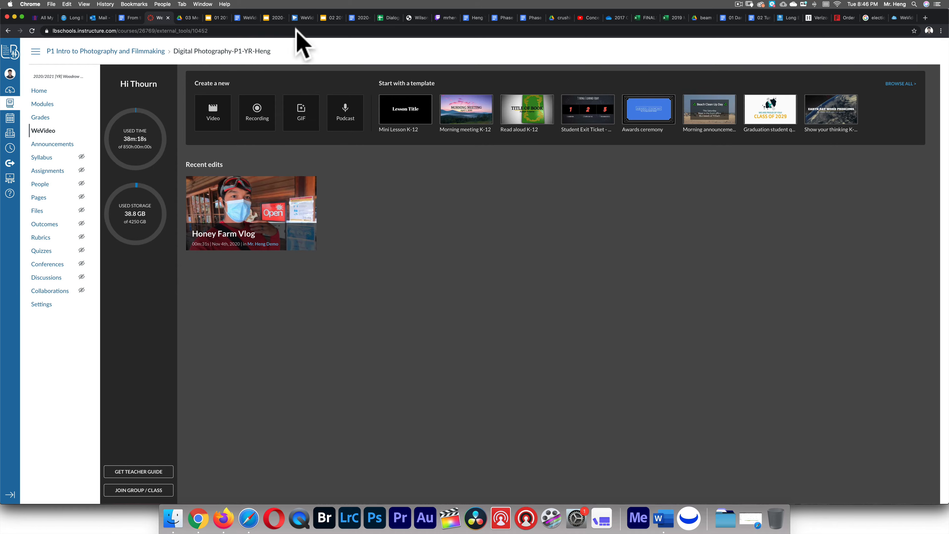
left_click(302, 18)
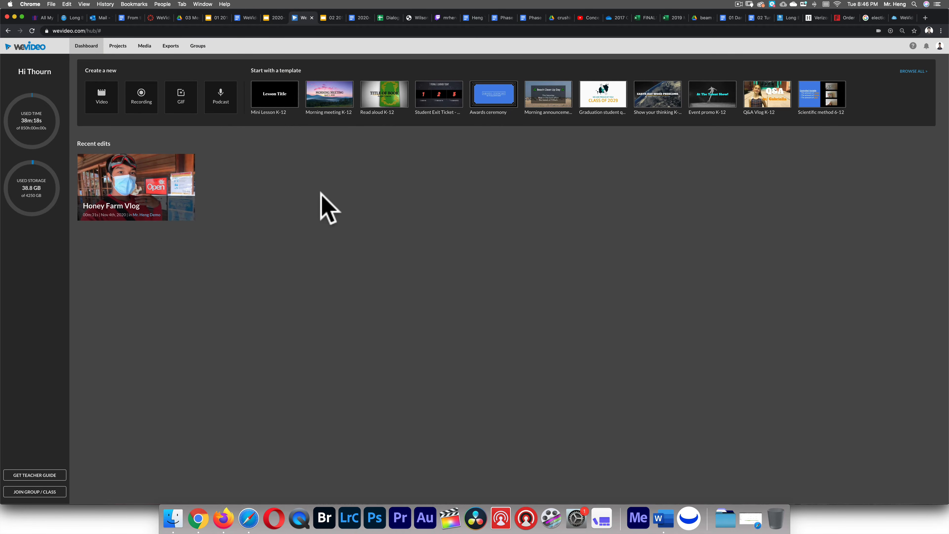
left_click(122, 46)
mouse_move(927, 489)
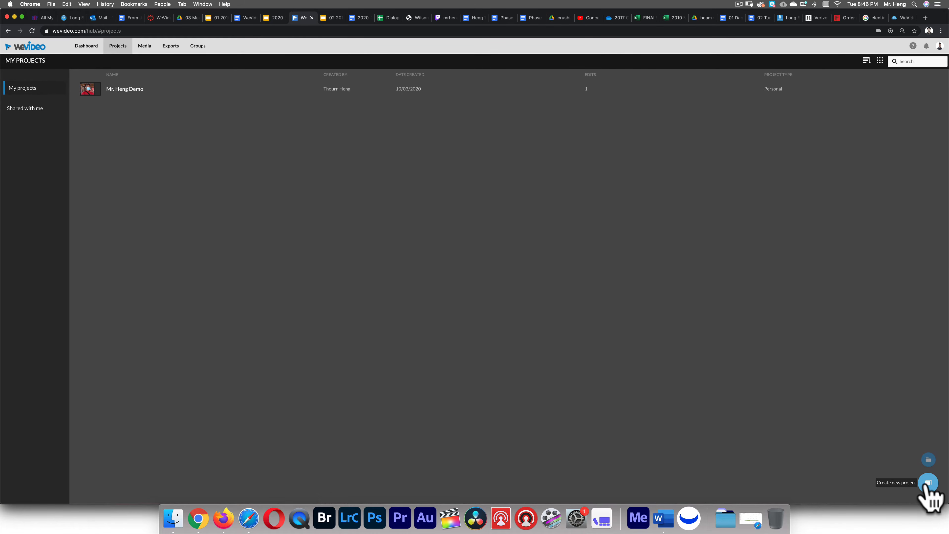
left_click(927, 484)
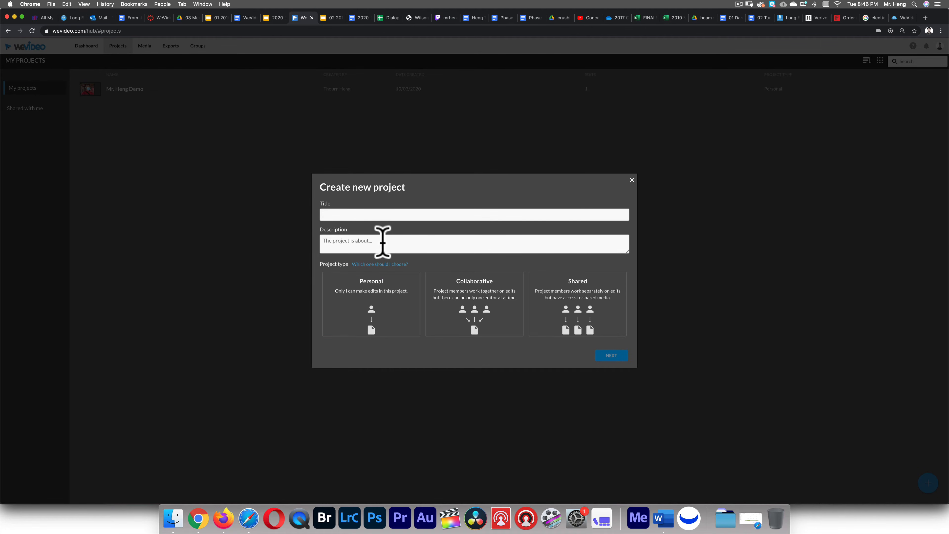
left_click(375, 312)
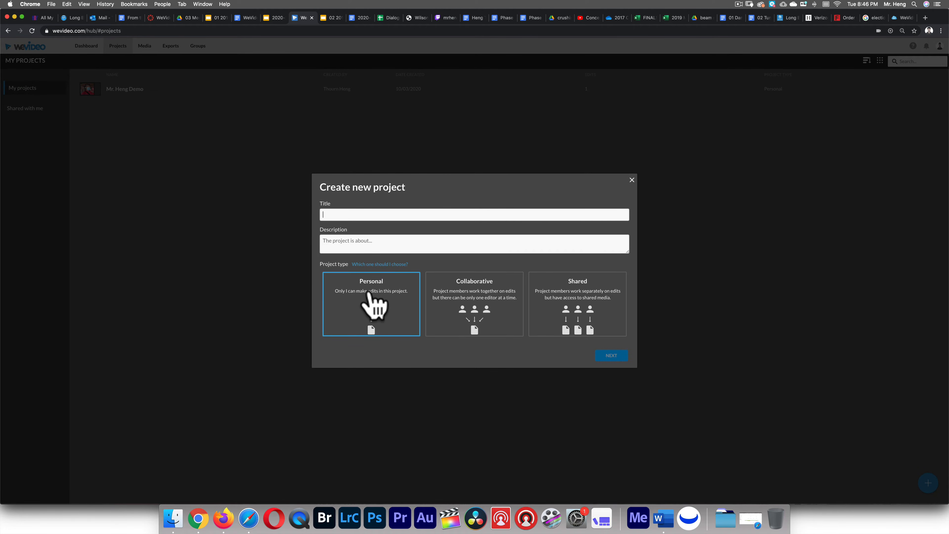
left_click(485, 304)
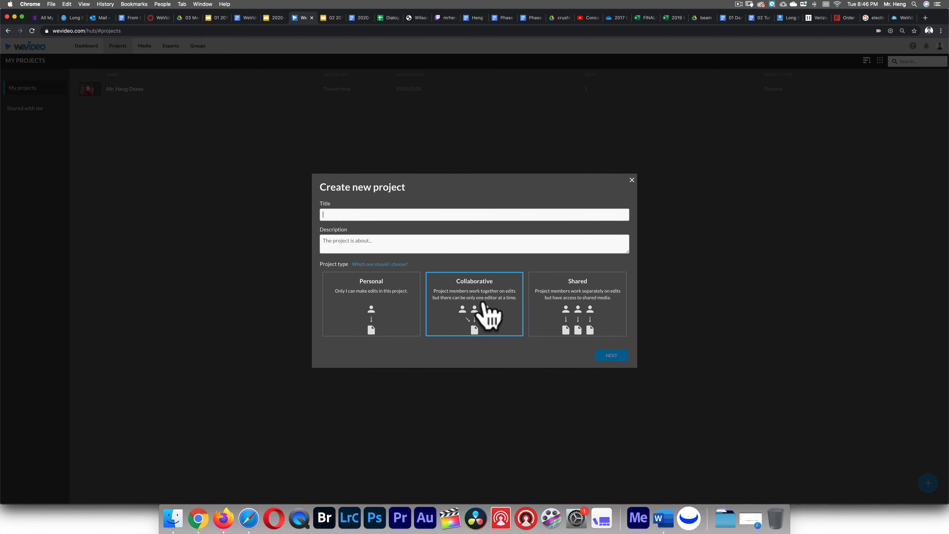
left_click(555, 305)
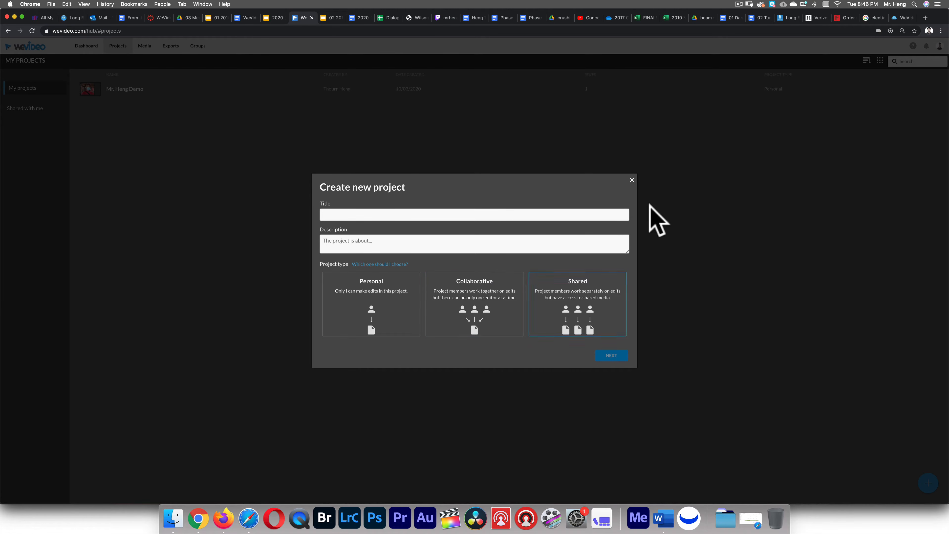
left_click(632, 180)
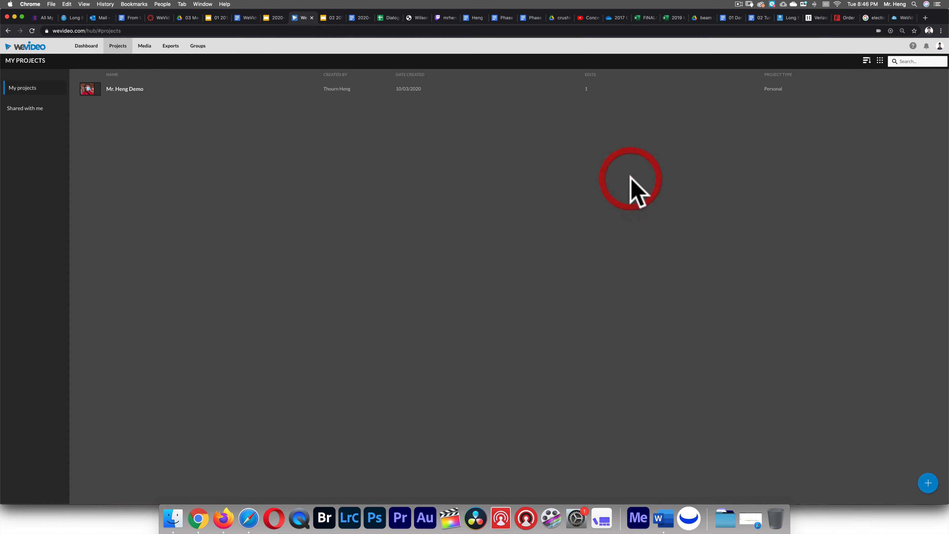
Step: Open the existing personal demo project and create a new video edit in it
left_click(112, 92)
left_click(175, 147)
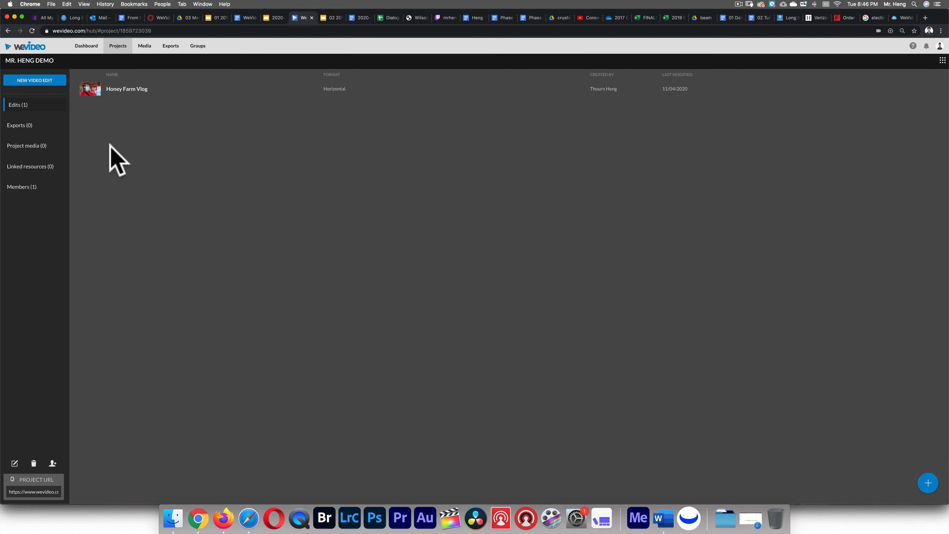
left_click(929, 483)
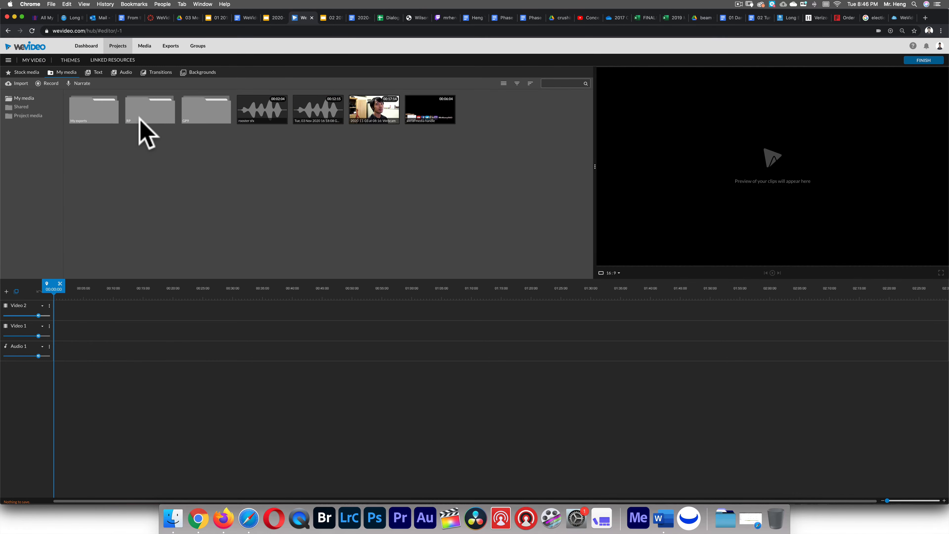
Step: Rename the new video edit as B-Roll and SFX
left_click(41, 60)
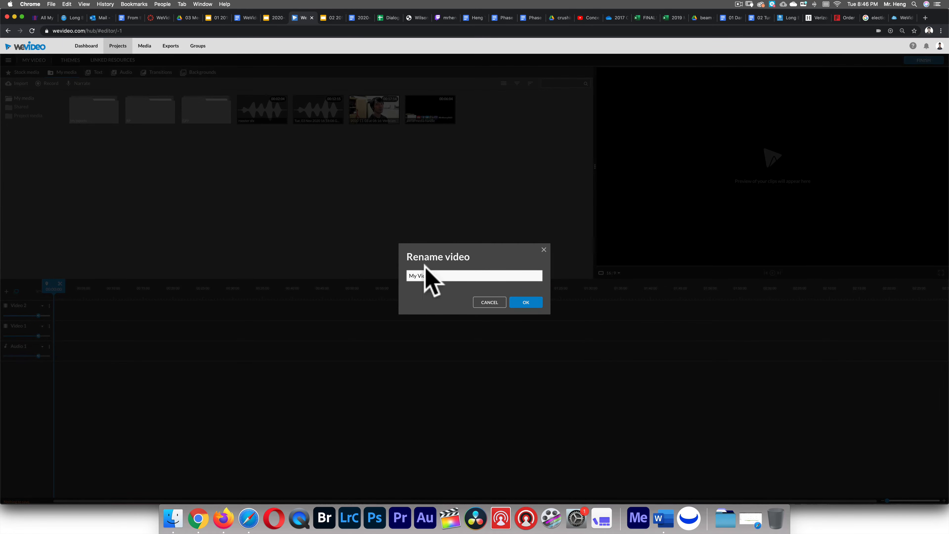
left_click_drag(436, 276, 390, 268)
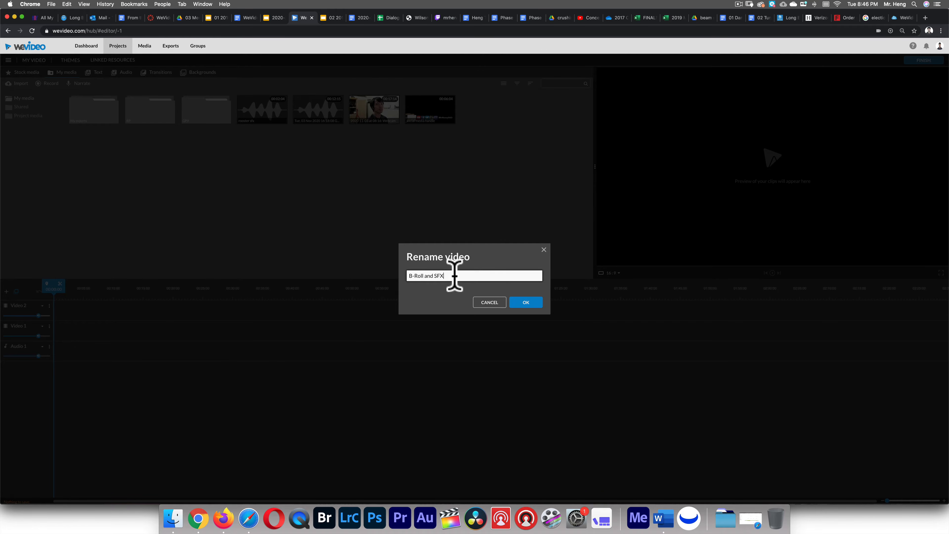
key("BackSpace")
key("BackSpace")
key("BackSpace")
key("BackSpace")
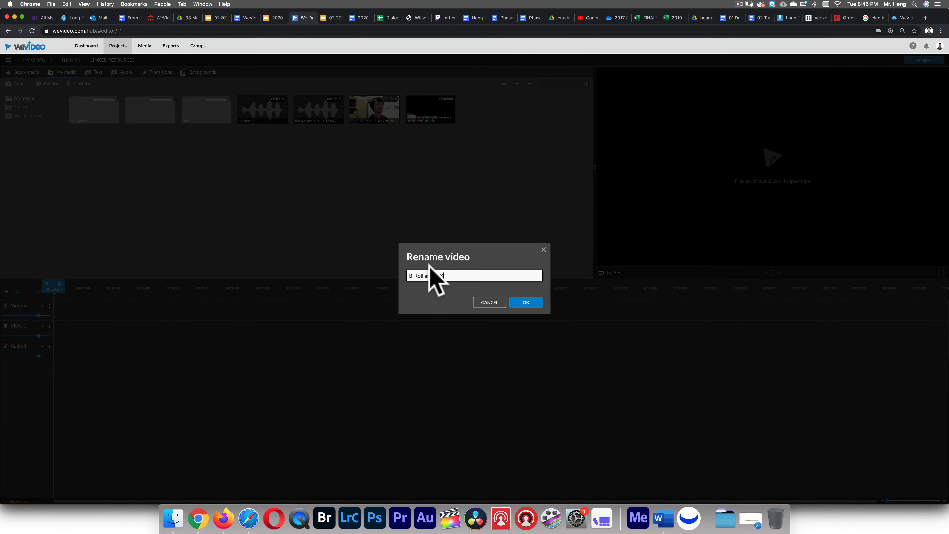
left_click(525, 302)
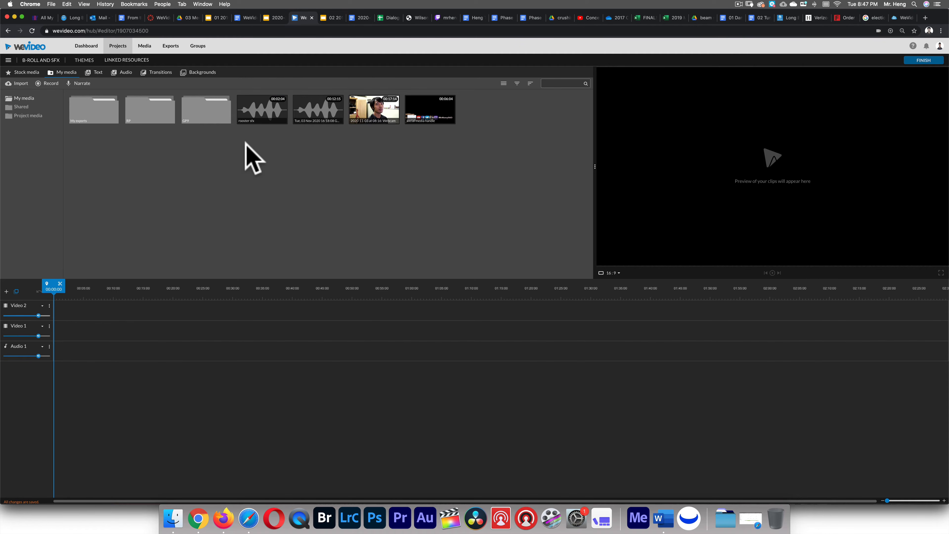
Step: Add three more video tracks to the timeline, keeping the default track names
left_click(7, 291)
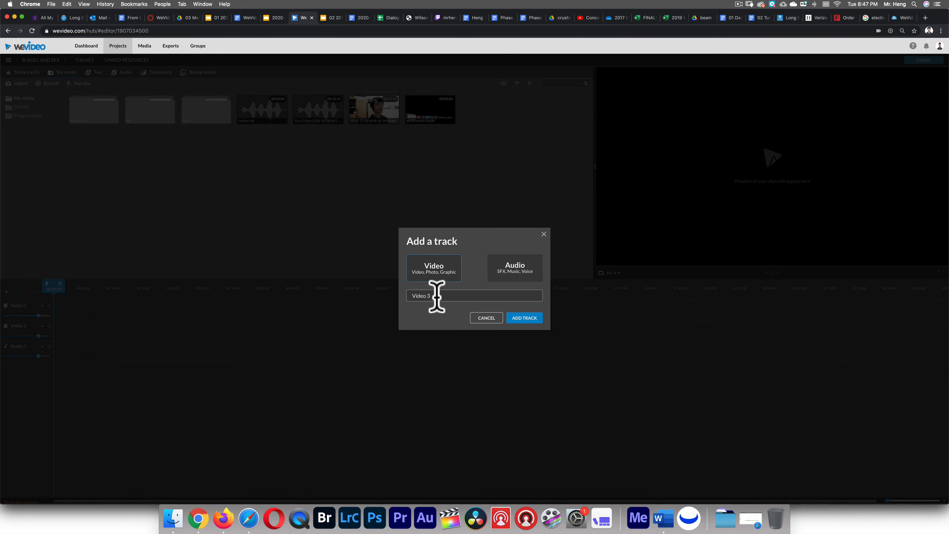
left_click_drag(436, 297, 406, 302)
left_click(446, 266)
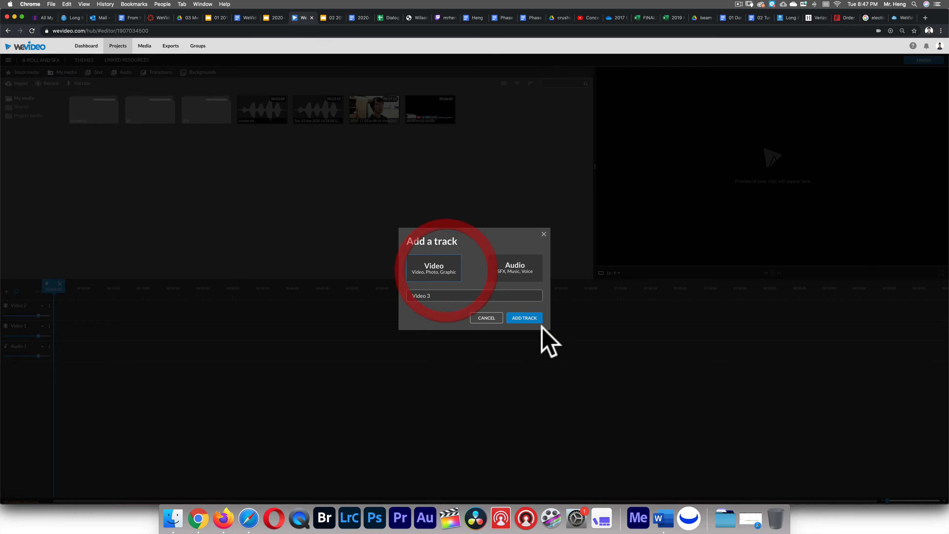
left_click(524, 318)
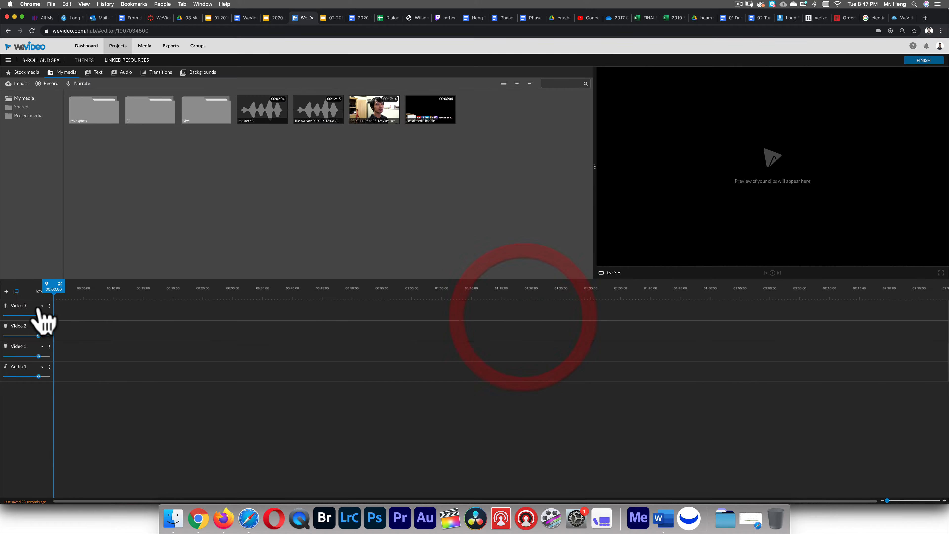
left_click(6, 291)
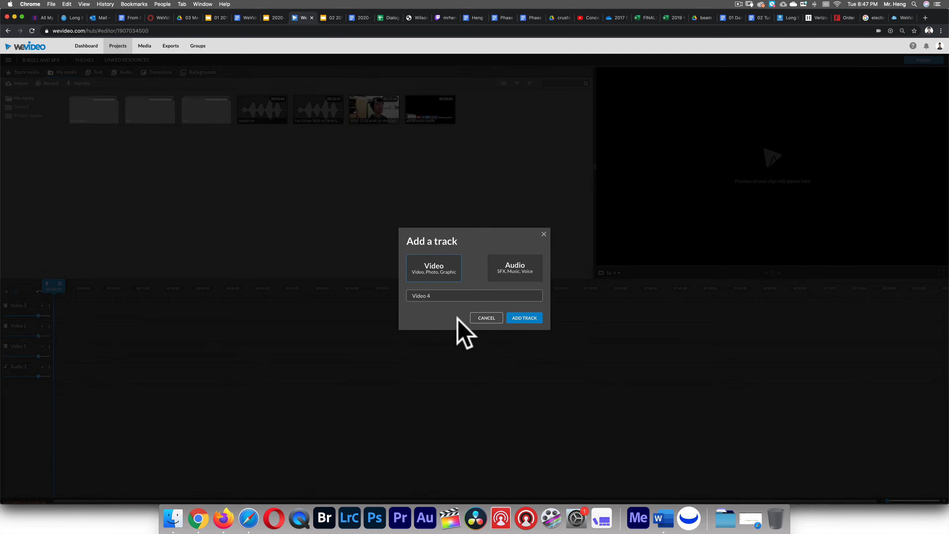
left_click(524, 318)
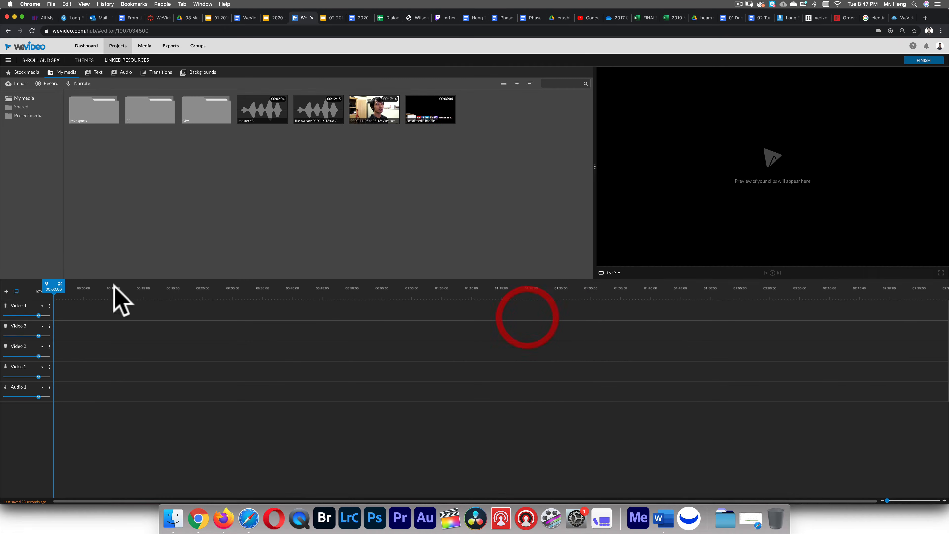
left_click(7, 291)
left_click(523, 318)
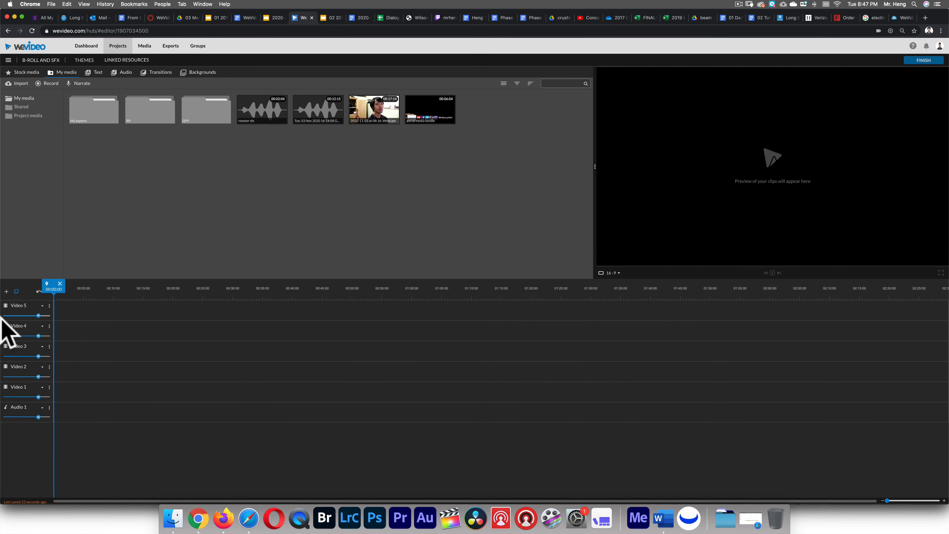
Step: Add two more audio tracks to the timeline, keeping the default track names
left_click(6, 291)
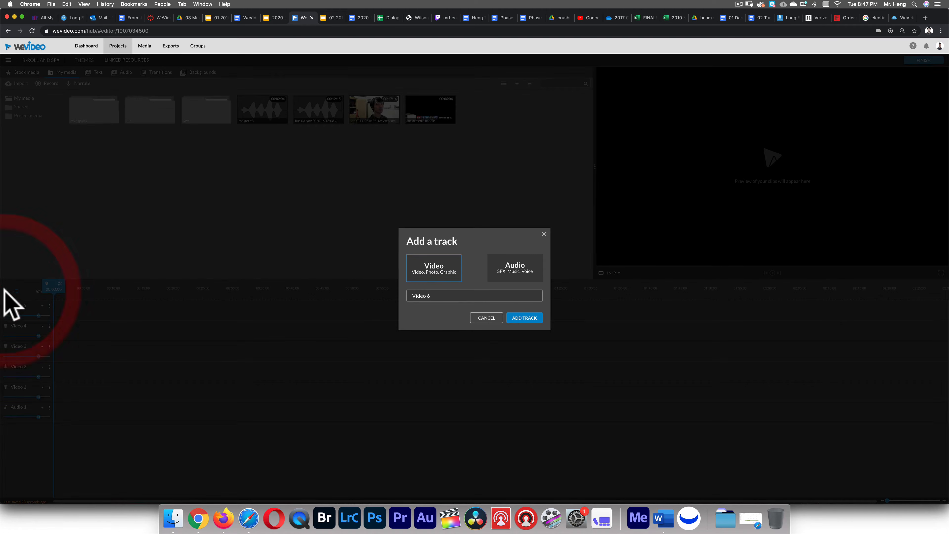
left_click(524, 272)
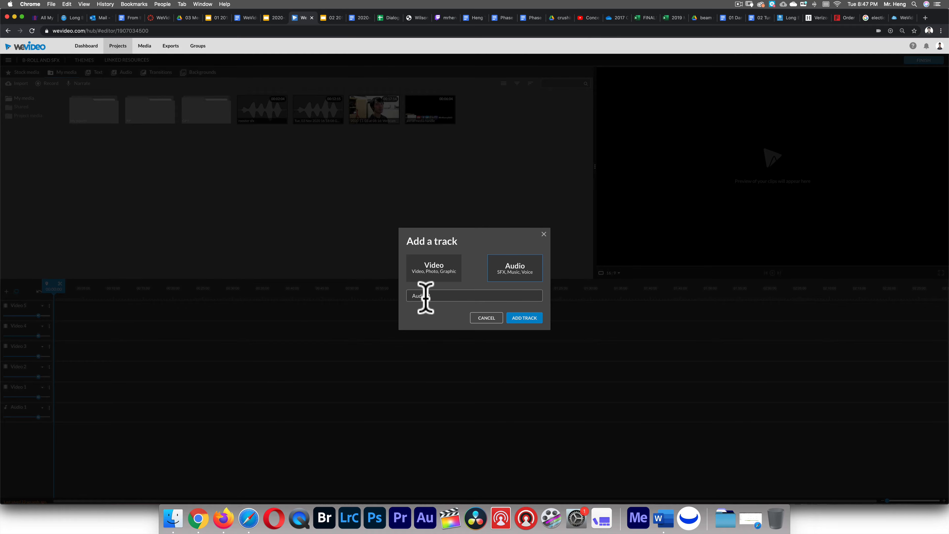
left_click_drag(443, 296, 396, 296)
left_click(442, 296)
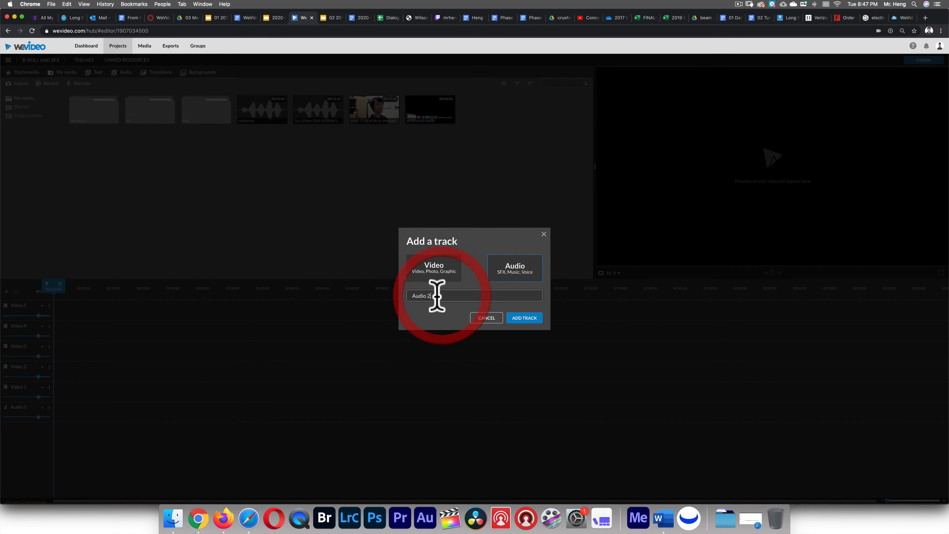
left_click(524, 318)
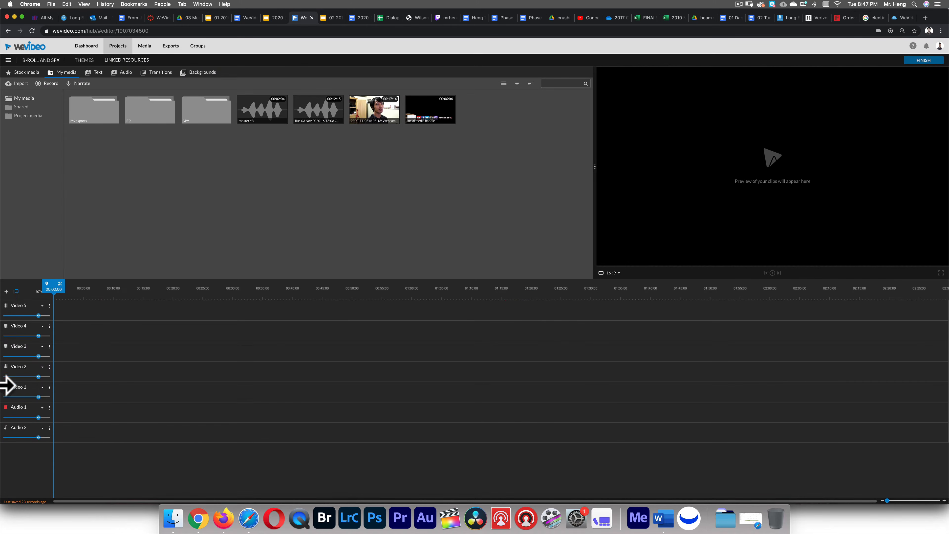
left_click(7, 291)
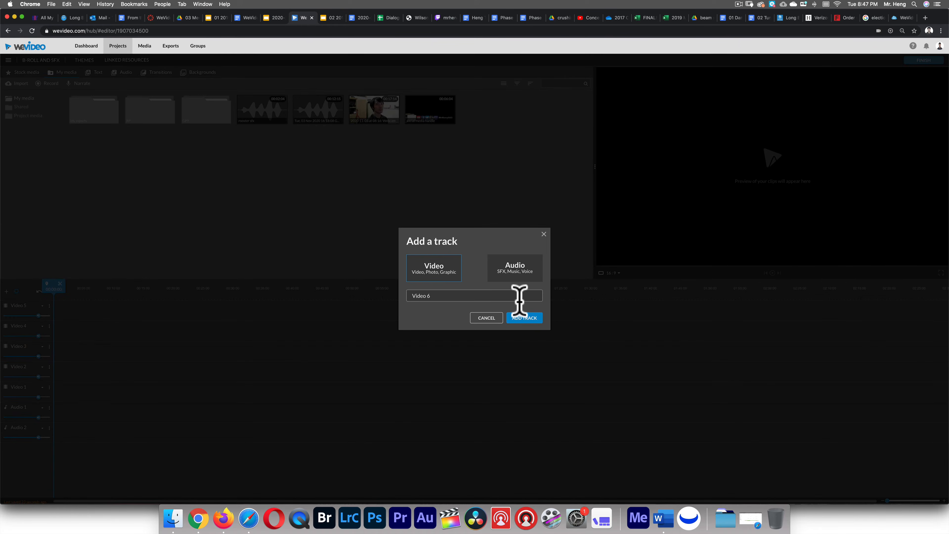
left_click(519, 276)
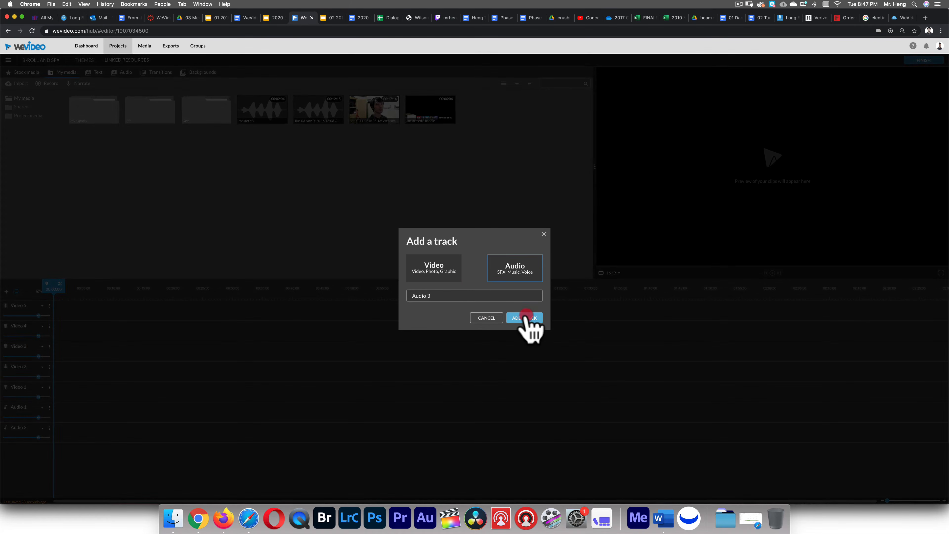
left_click(525, 318)
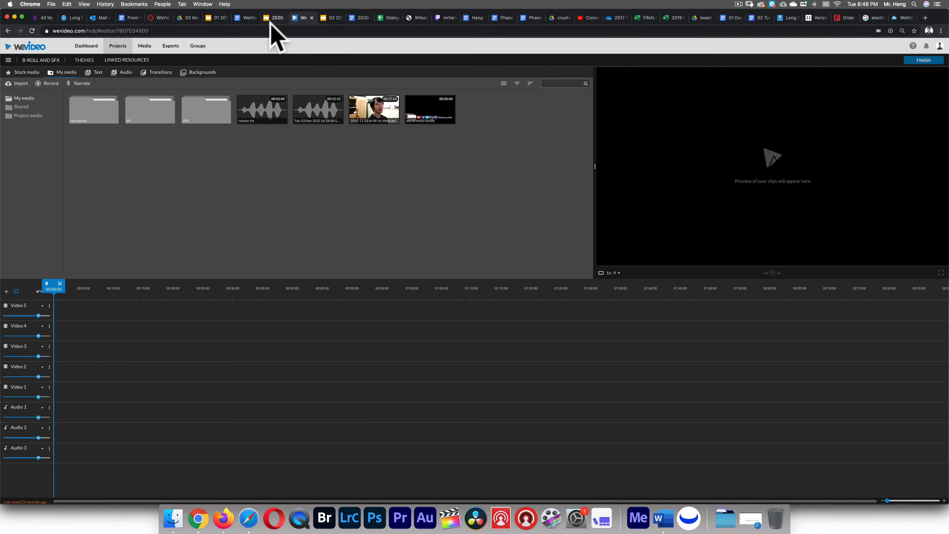
Step: Delete the Video 5 track from the timeline and undo the deletion
left_click(49, 308)
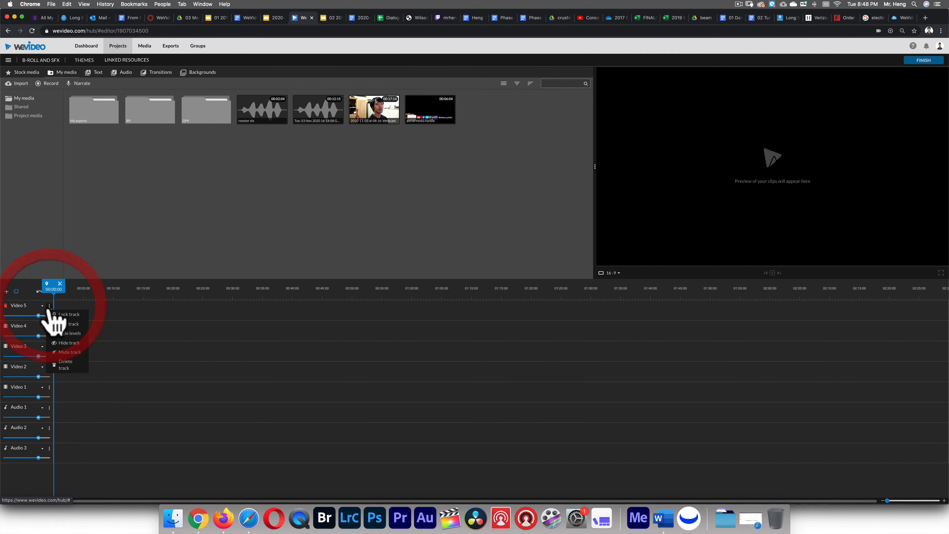
left_click(68, 361)
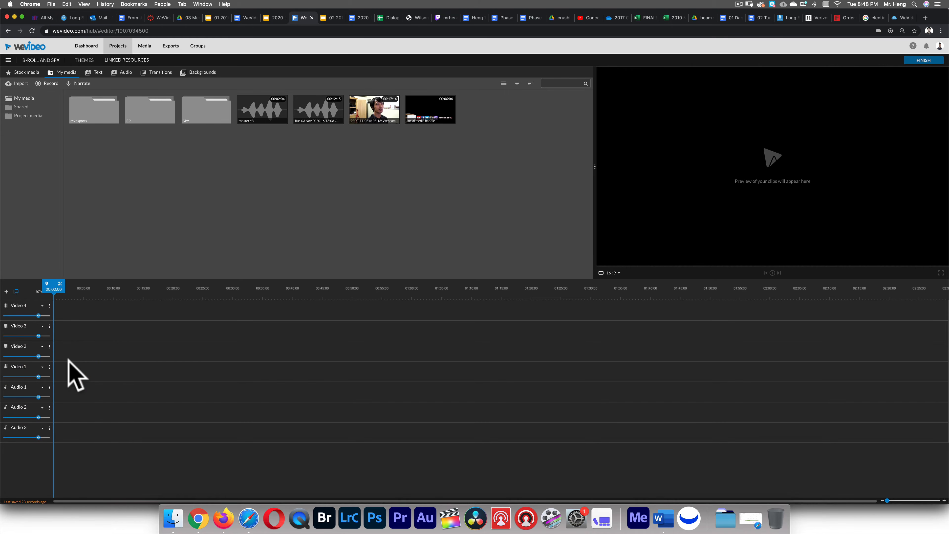
key("super+z")
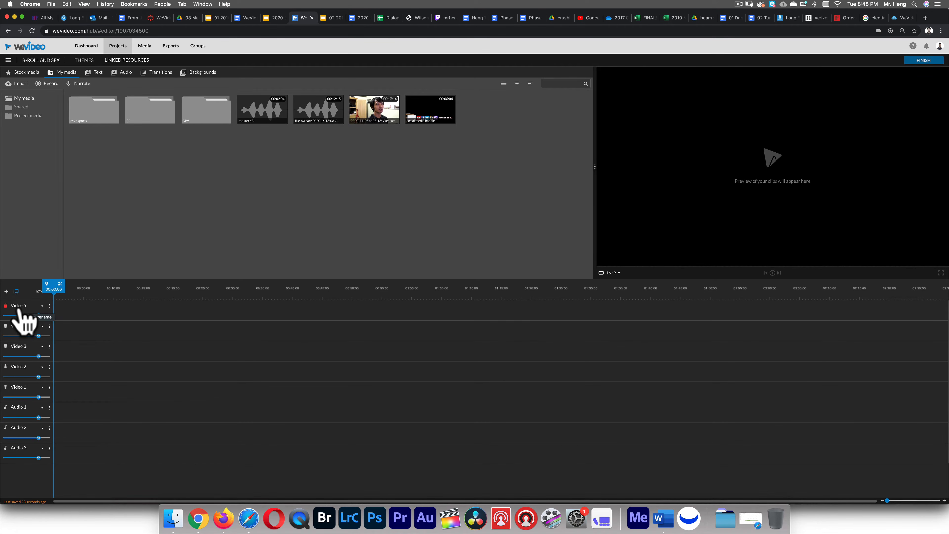
left_click(49, 305)
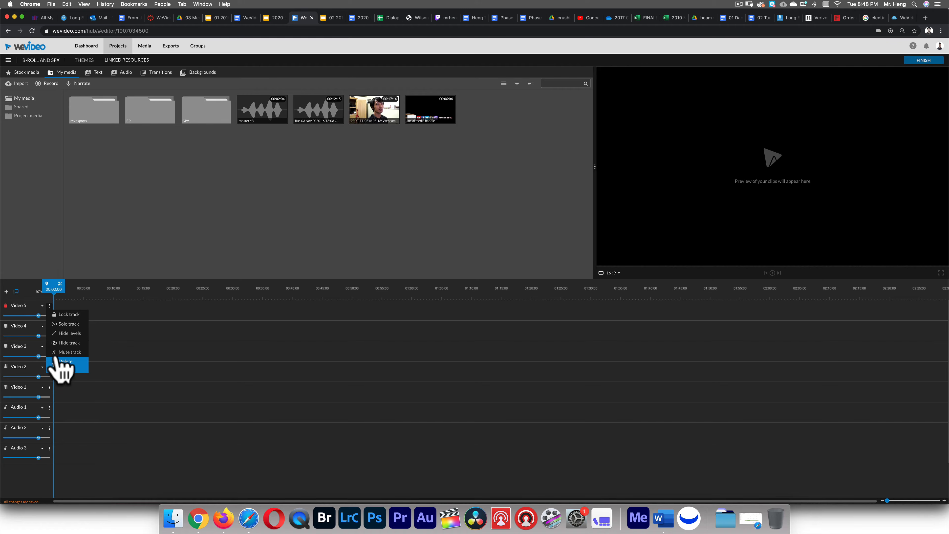
left_click(120, 310)
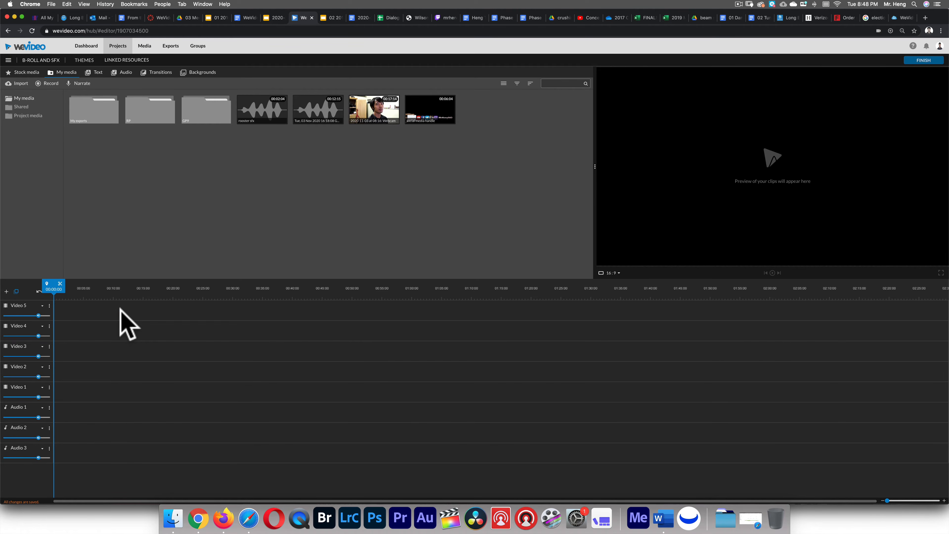
left_click(50, 448)
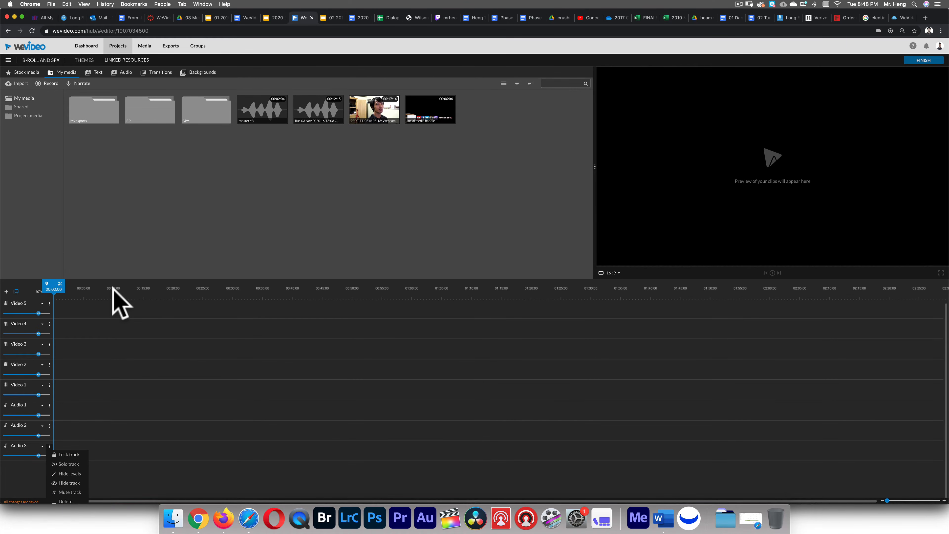
left_click(111, 318)
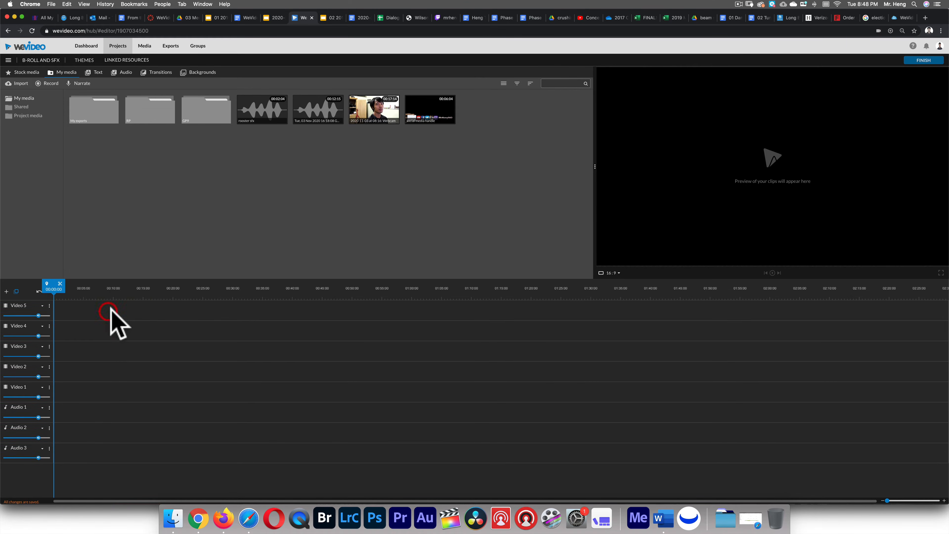
Step: Switch to the Google Slides class agenda for 11/2/20 to 11/3/20 to review the lesson steps
left_click(274, 17)
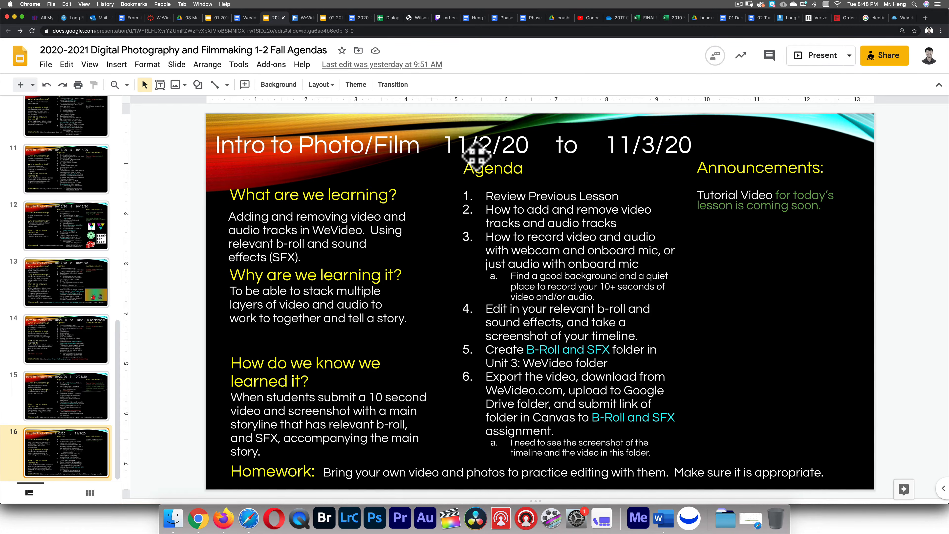
Step: Switch back to the WeVideo editor and set up a new recording with the webcam as its source
left_click(299, 15)
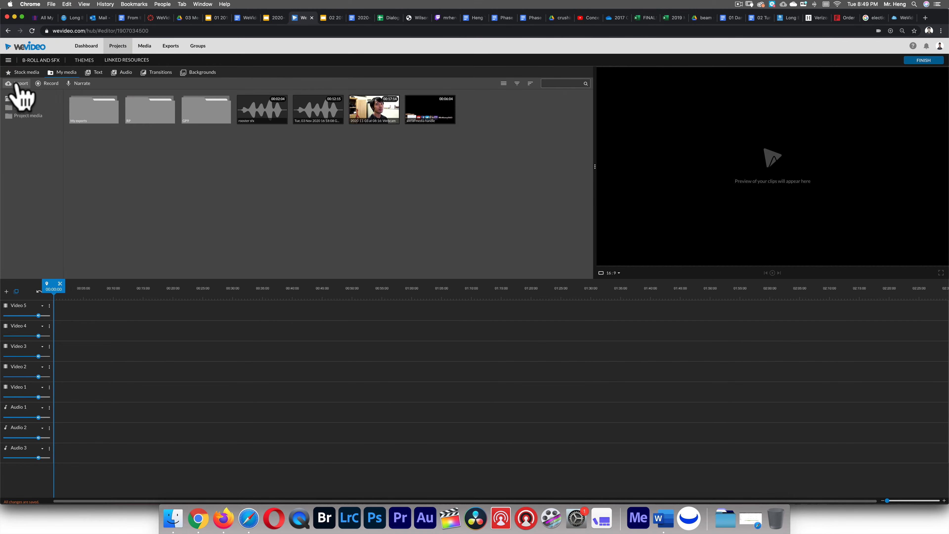
left_click(49, 84)
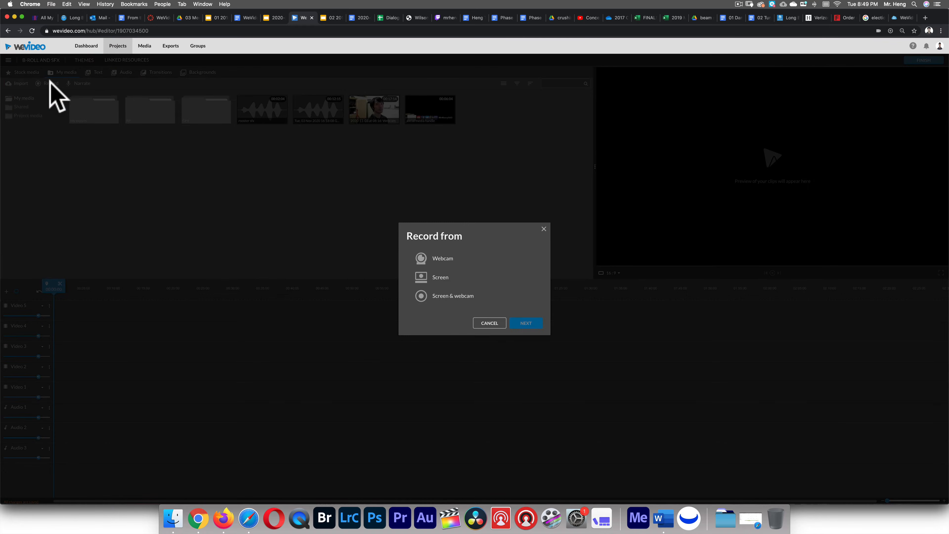
left_click(449, 261)
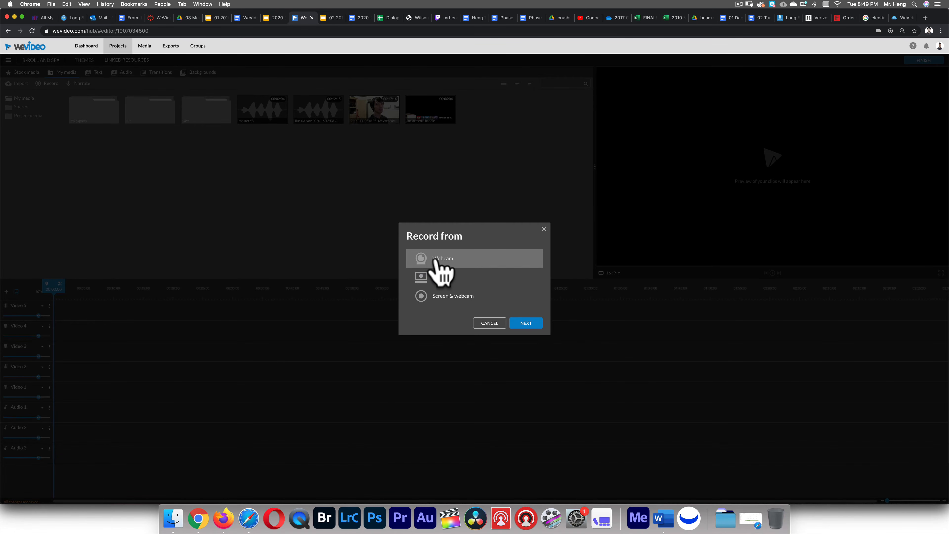
left_click(449, 259)
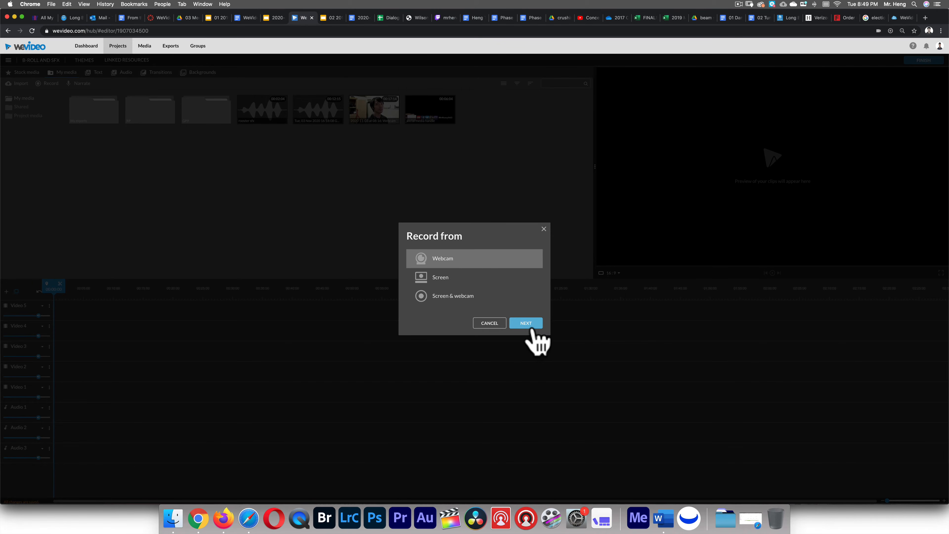
left_click(525, 324)
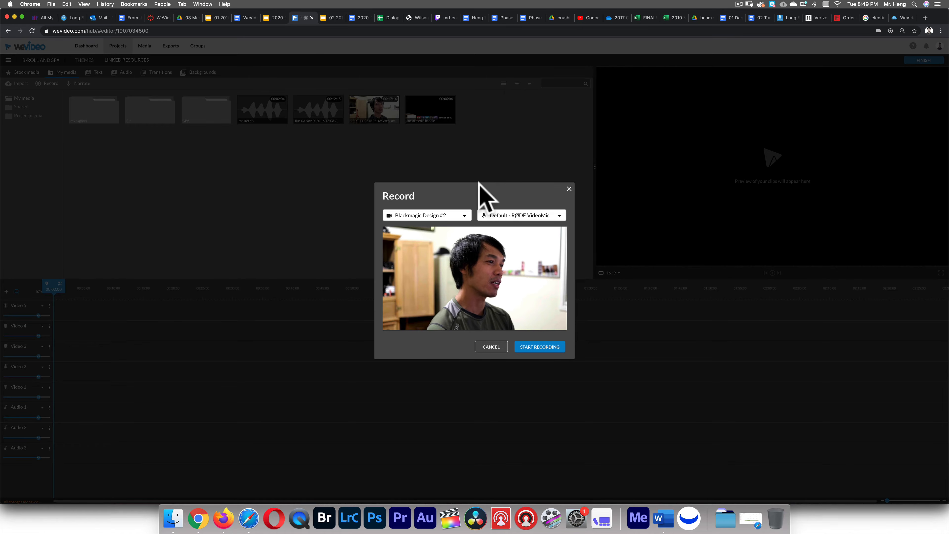
Step: Try the FaceTime HD Camera and the GoPro Webcam as video source, and return to Blackmagic Design #2
left_click(459, 216)
left_click(448, 240)
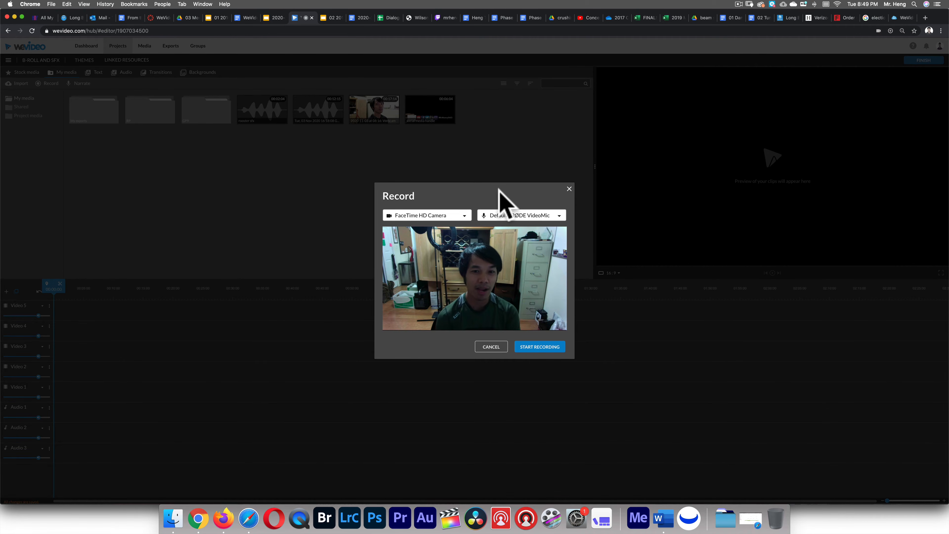
left_click(452, 220)
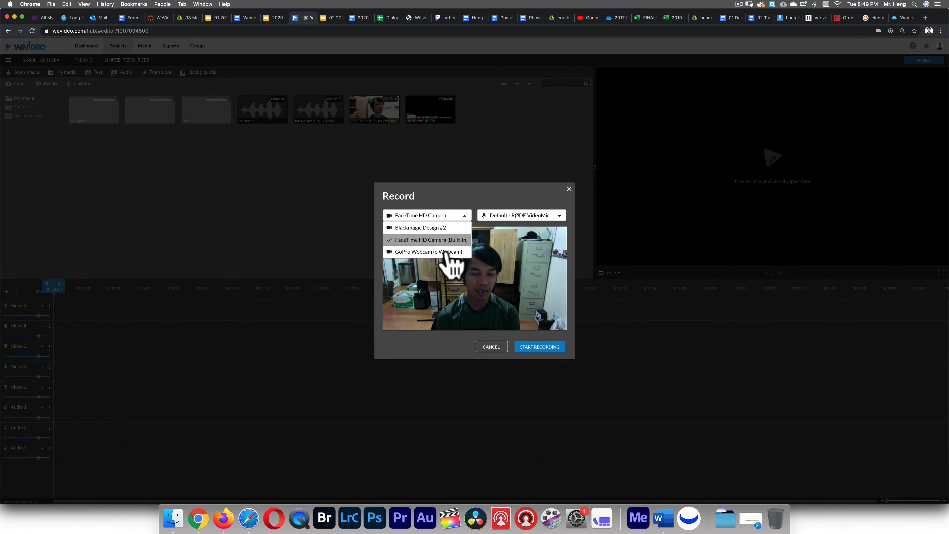
left_click(423, 252)
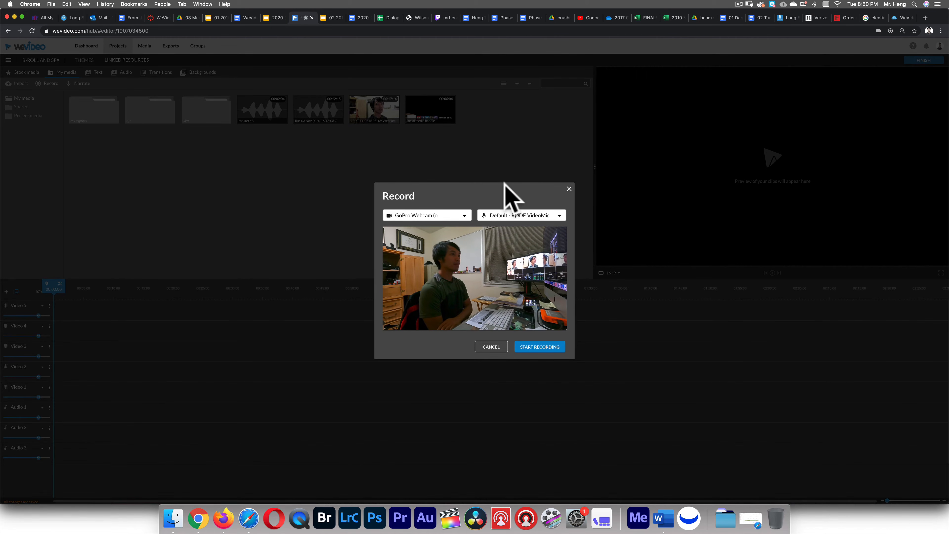
left_click(447, 216)
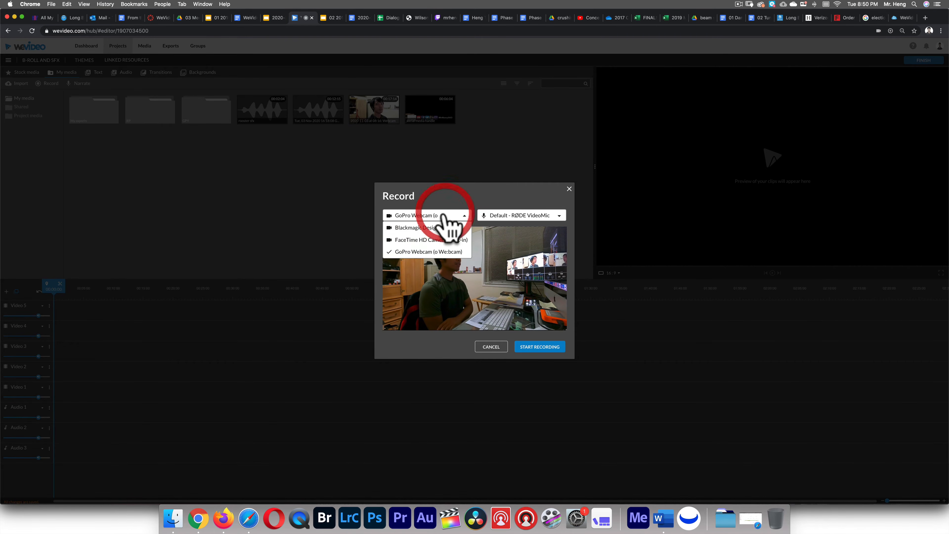
left_click(423, 227)
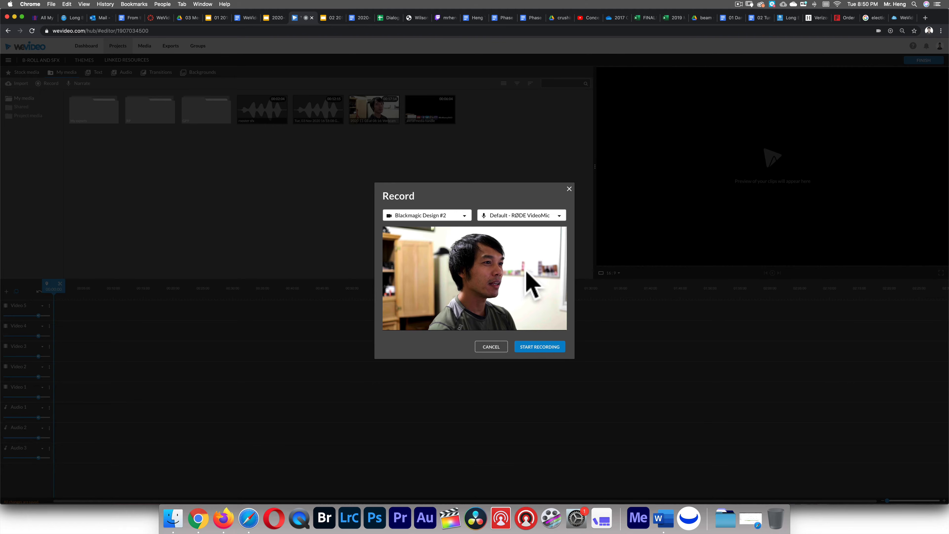
Step: Try the built-in Internal Microphone as audio source, and return to Default - RØDE VideoMic NTG
left_click(559, 217)
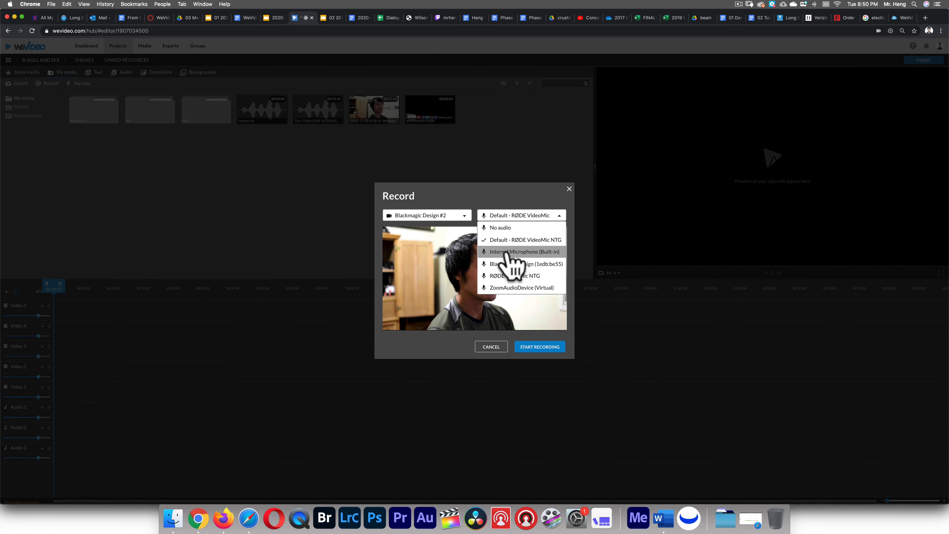
left_click(518, 252)
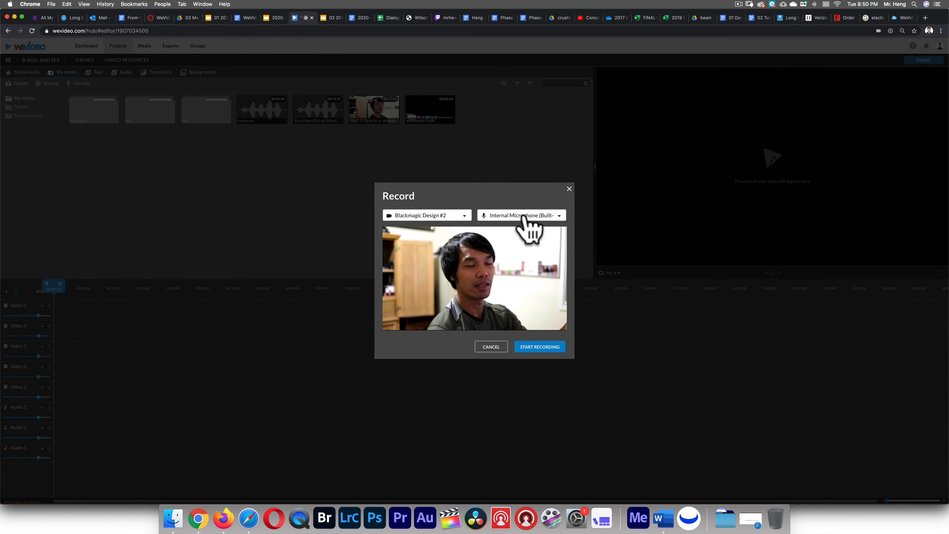
left_click(524, 215)
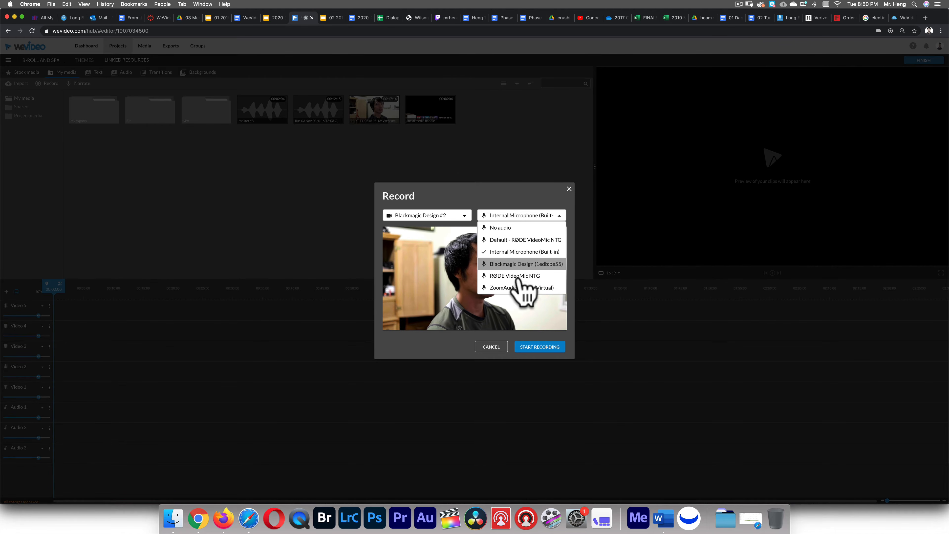
left_click(521, 240)
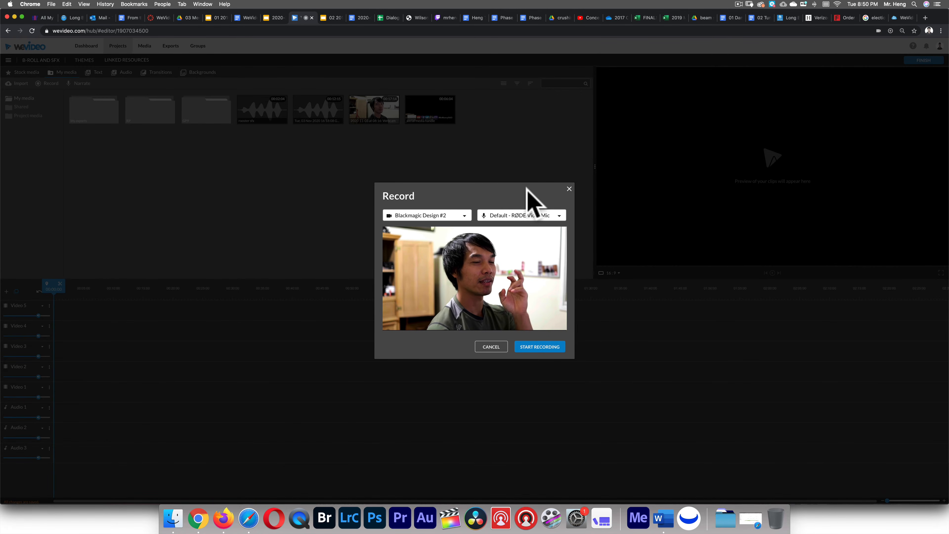
Step: Record a webcam take of about 22 seconds, play it back, and discard it to record again
left_click(535, 346)
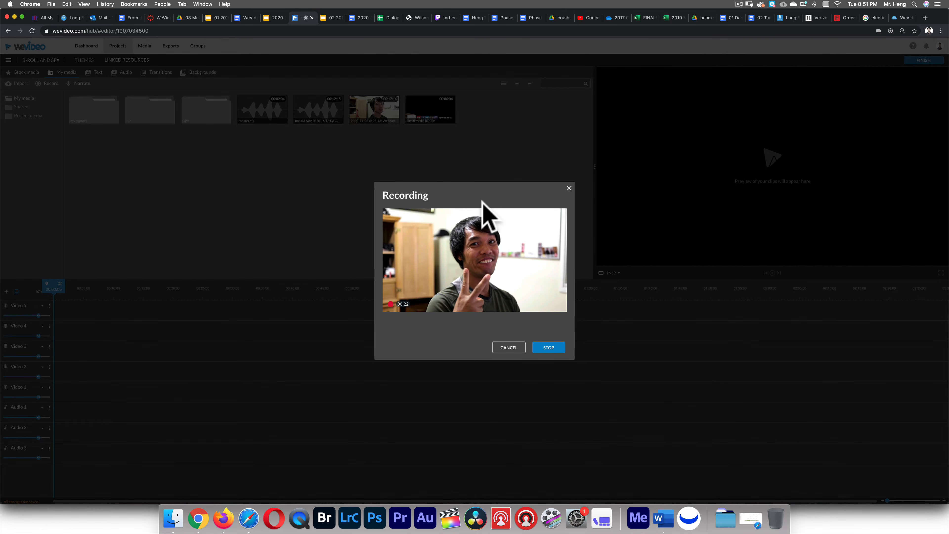
left_click(550, 347)
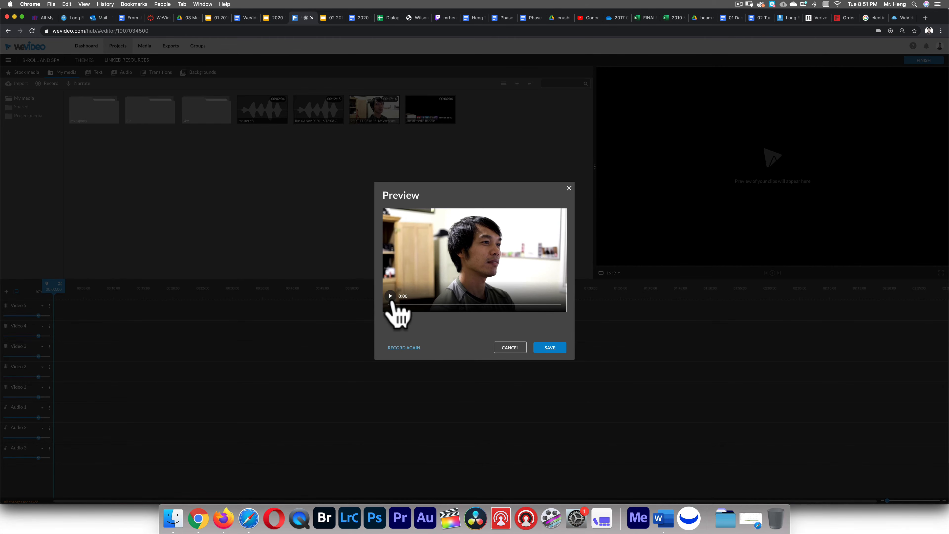
left_click(392, 299)
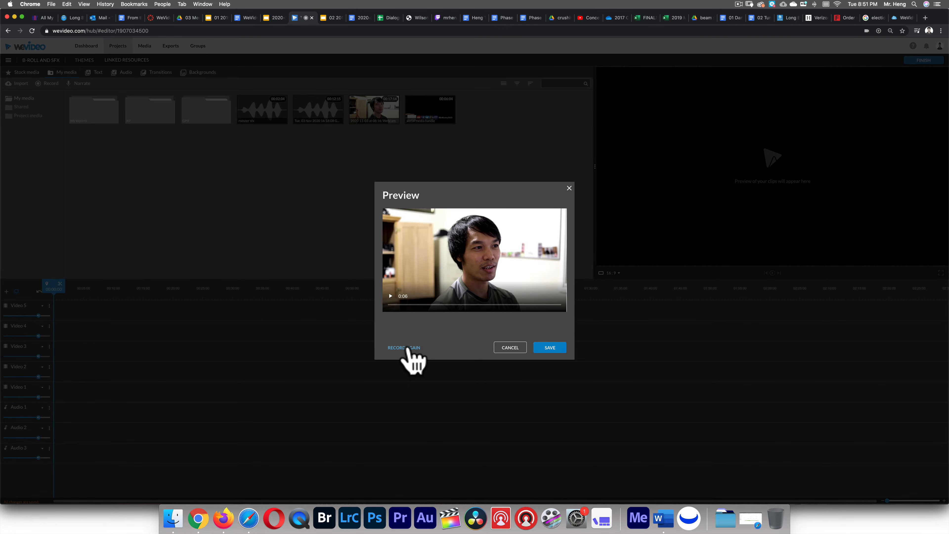
left_click(396, 348)
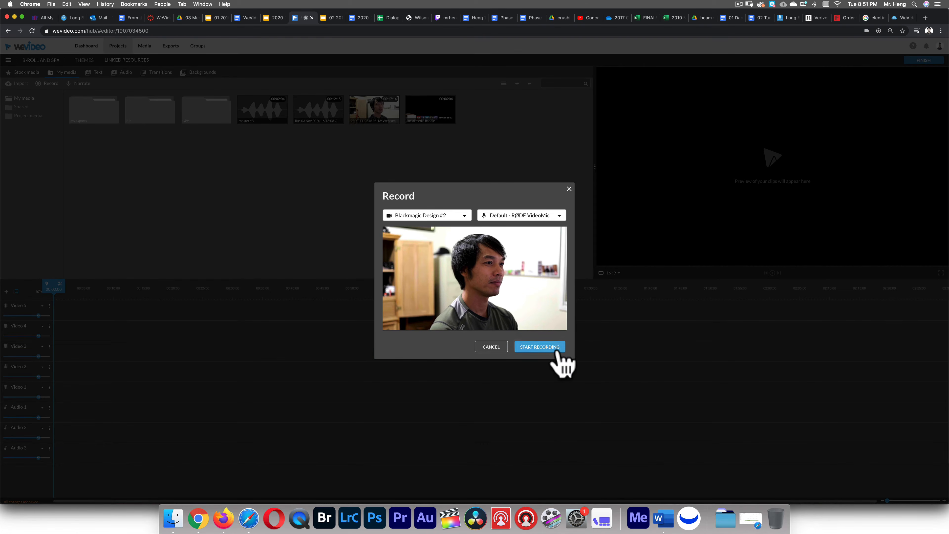
Step: Record a new webcam take of about 17 seconds and save it
left_click(544, 348)
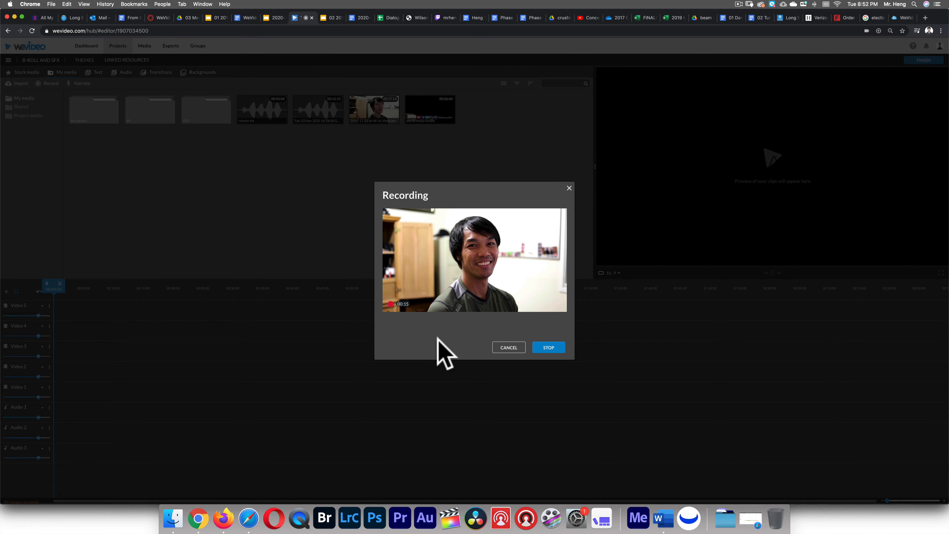
left_click(547, 348)
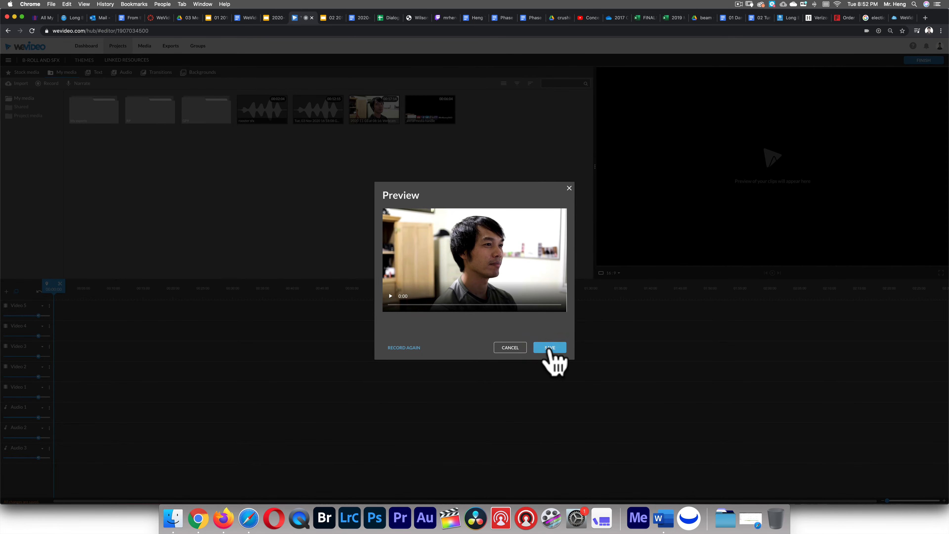
left_click(549, 348)
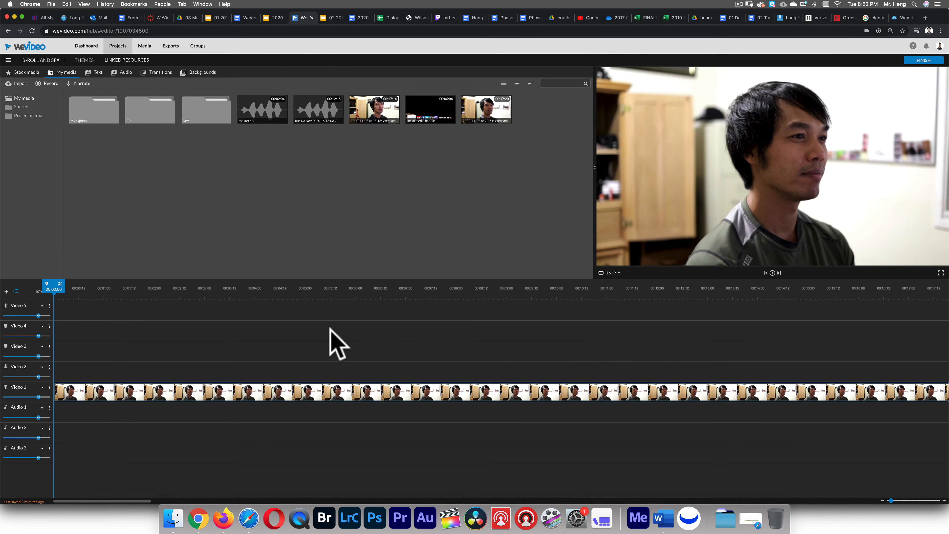
Step: Remove the clip from the Video 1 track and permanently delete the "2020-11-03 at 08:16: Webcam" file from the media library
left_click(368, 113)
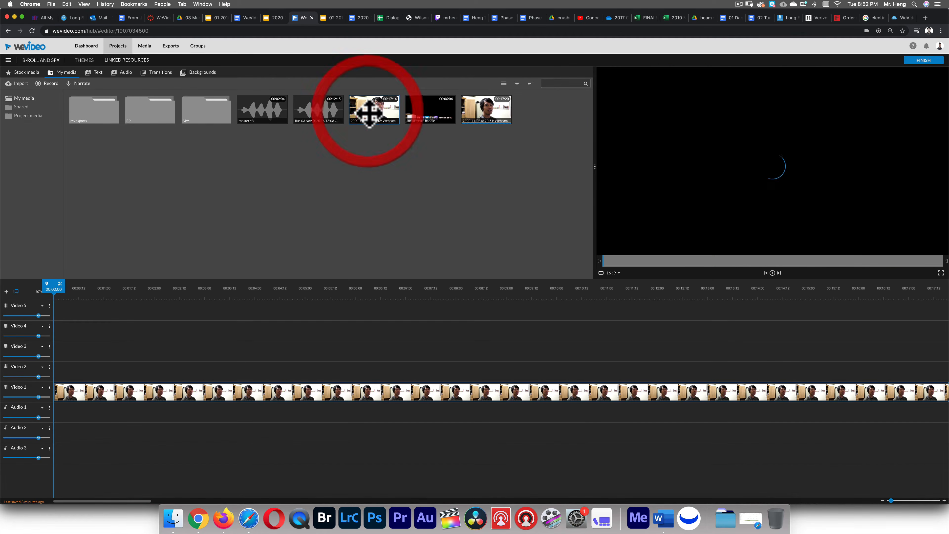
key("Delete")
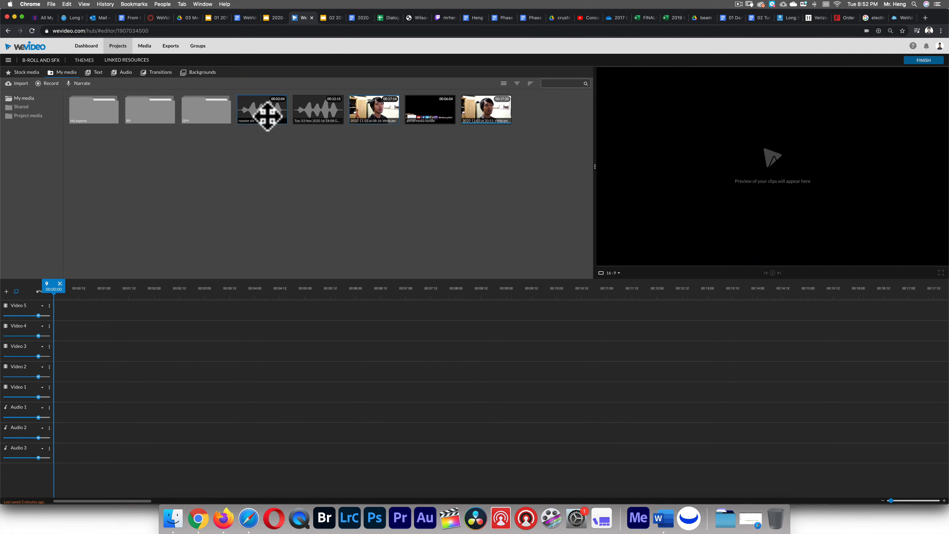
right_click(372, 110)
left_click(390, 135)
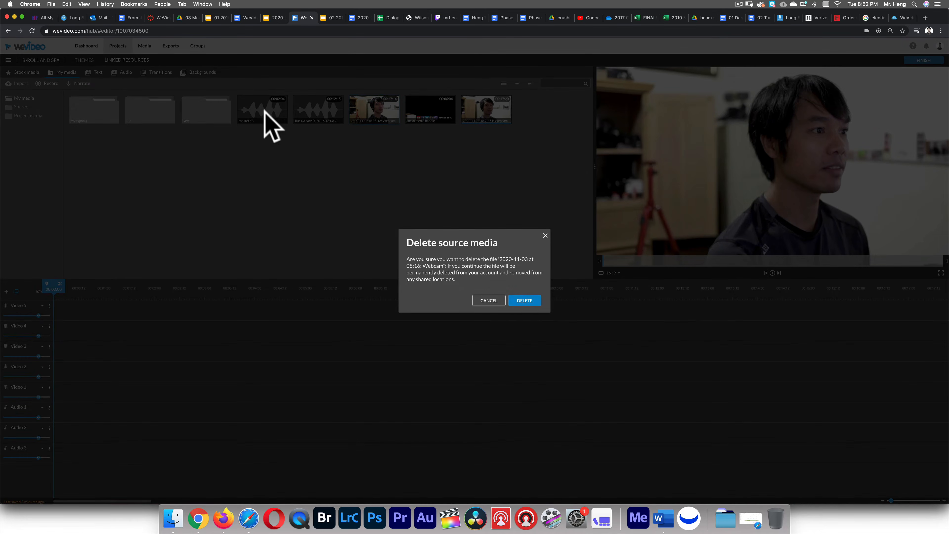
left_click(523, 299)
right_click(268, 108)
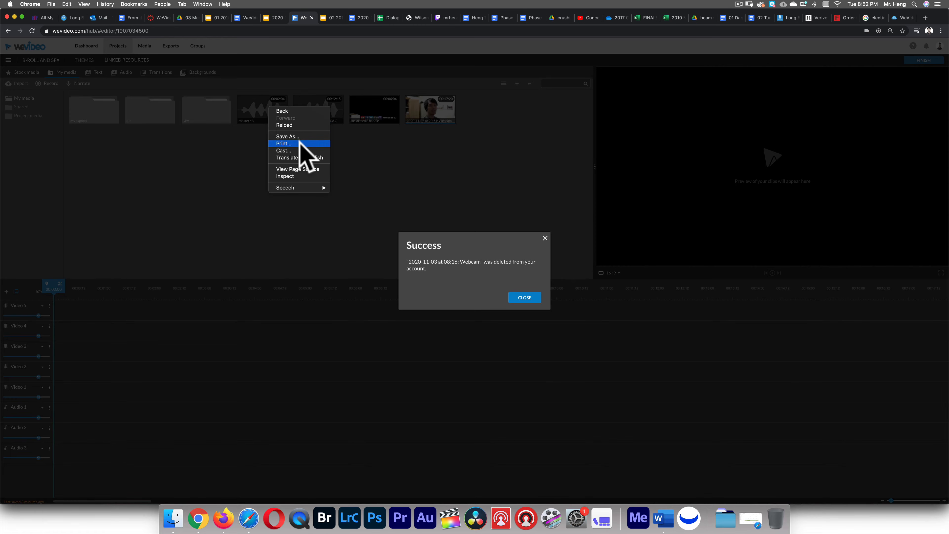
left_click(251, 143)
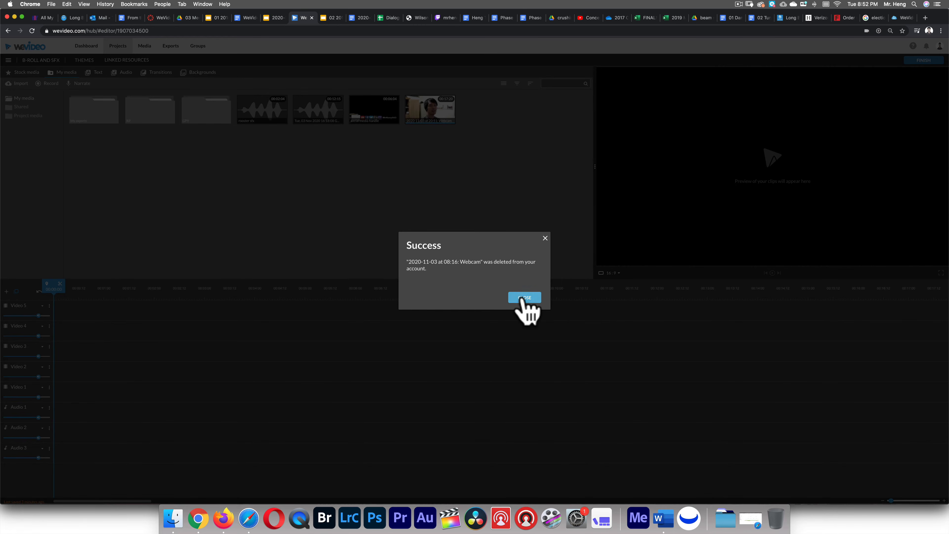
left_click(524, 297)
Step: Permanently delete the "rooster sfx" audio file from the media library
left_click(262, 110)
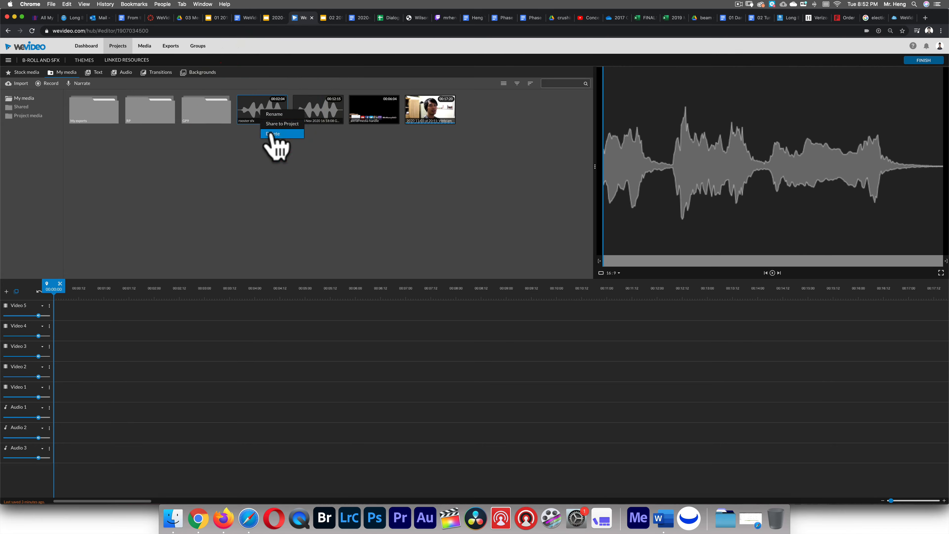
left_click(271, 132)
left_click(520, 299)
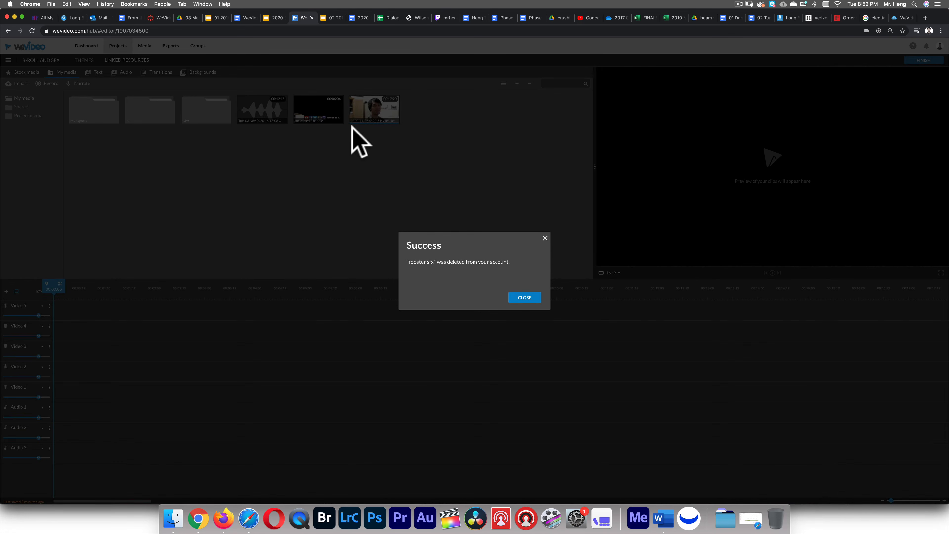
left_click(303, 195)
left_click(519, 298)
Step: Permanently delete the audio recording dated Tue, 03 Nov 2020 from the media library
left_click(269, 112)
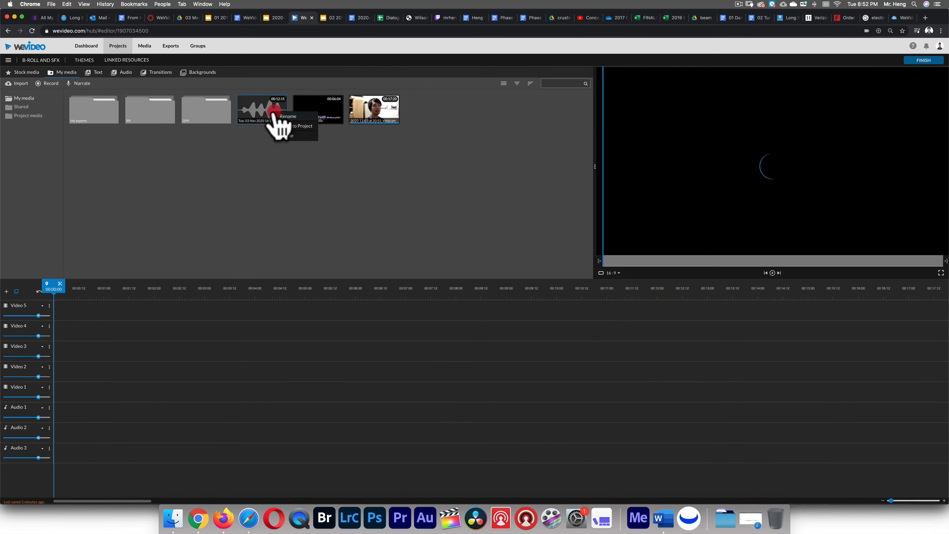
left_click(295, 134)
left_click(524, 301)
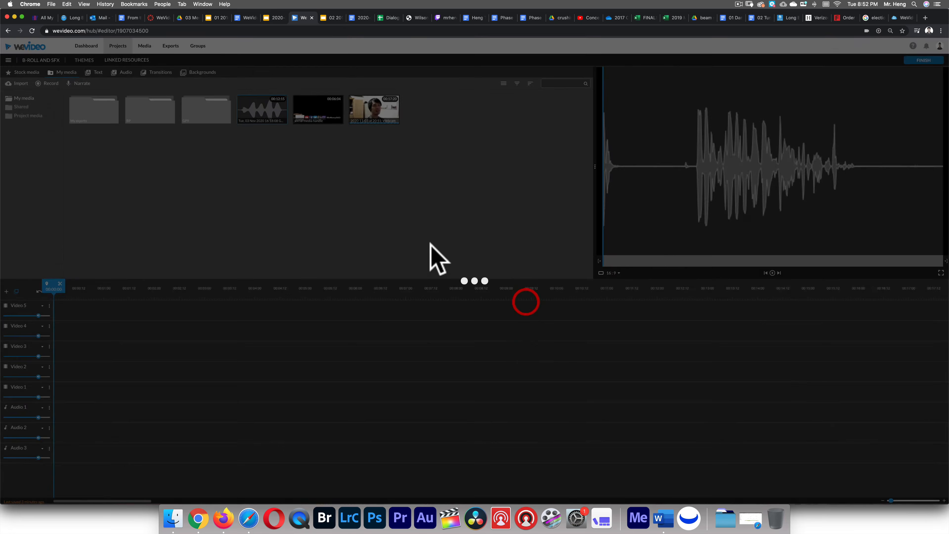
left_click(532, 297)
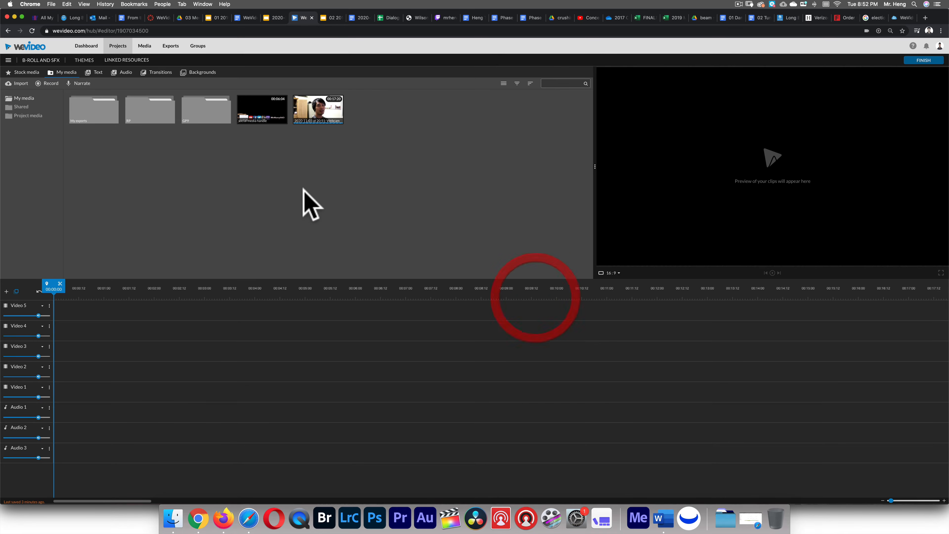
Step: Place the new webcam recording at the very start of the Video 1 track
left_click(303, 191)
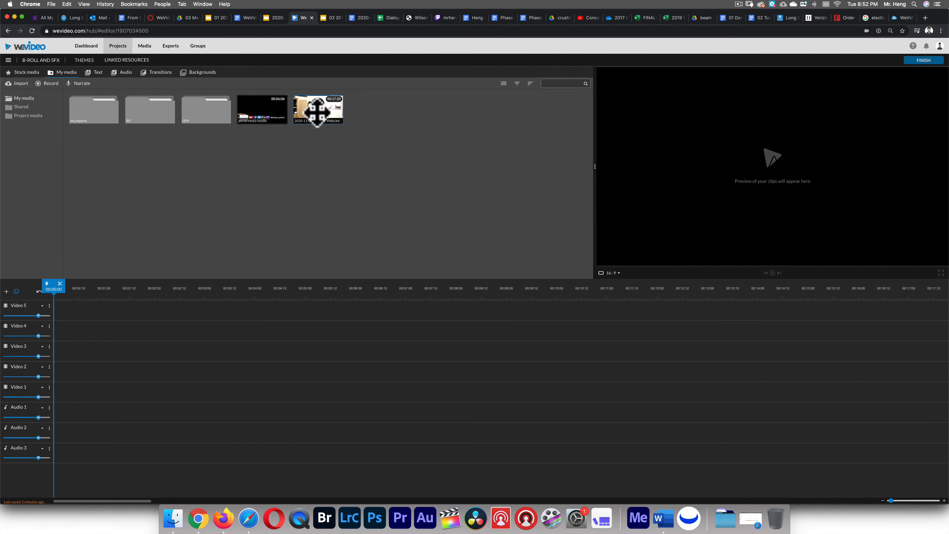
left_click_drag(317, 110, 59, 392)
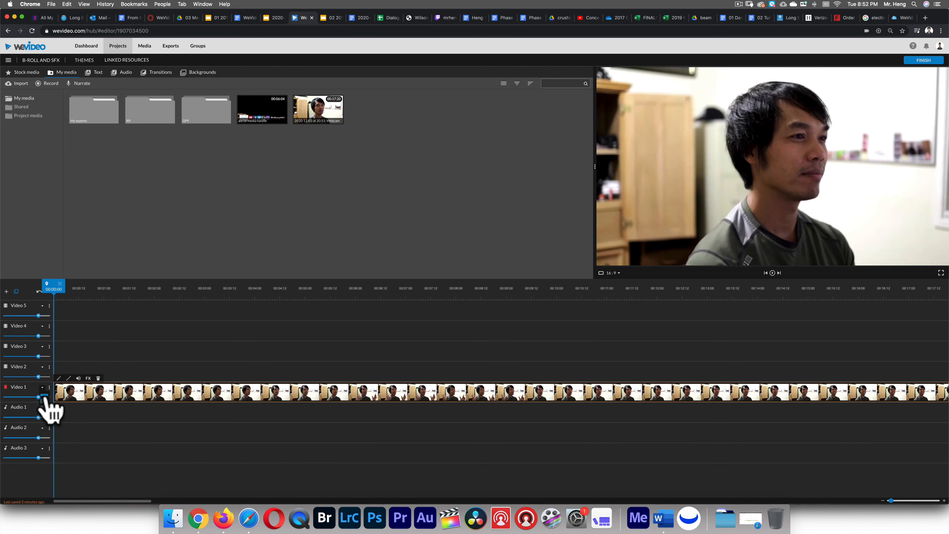
Step: Expand the Video 1 track so the webcam clip's audio waveform is displayed beneath its thumbnails
left_click(42, 388)
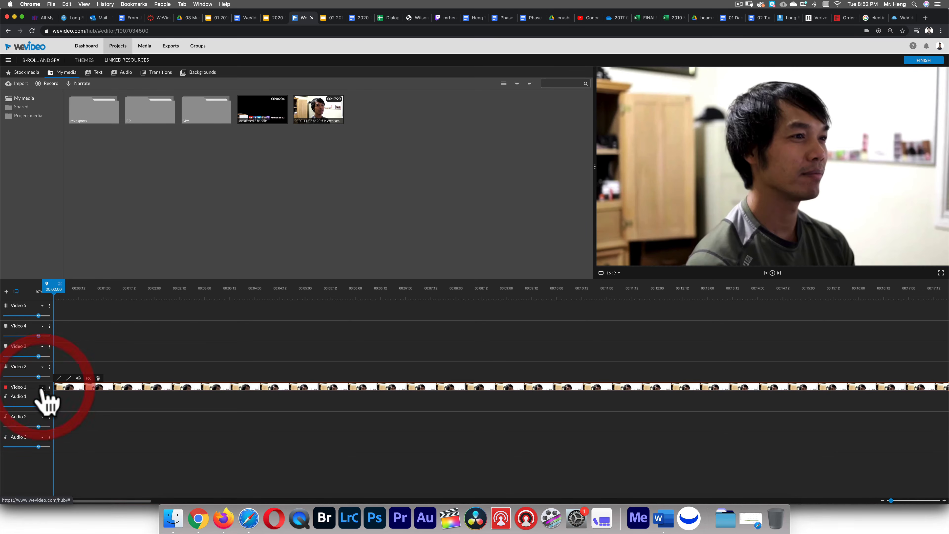
left_click(42, 400)
left_click(41, 402)
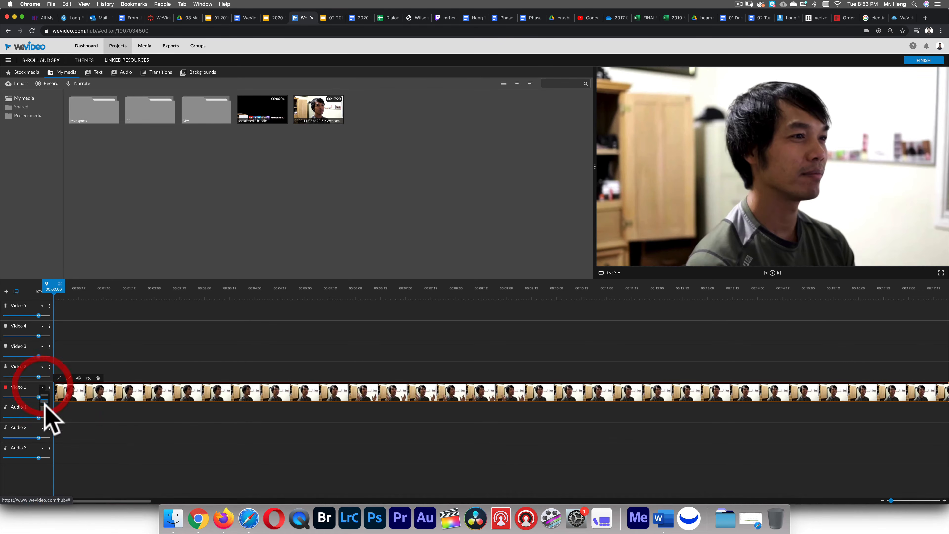
left_click(44, 408)
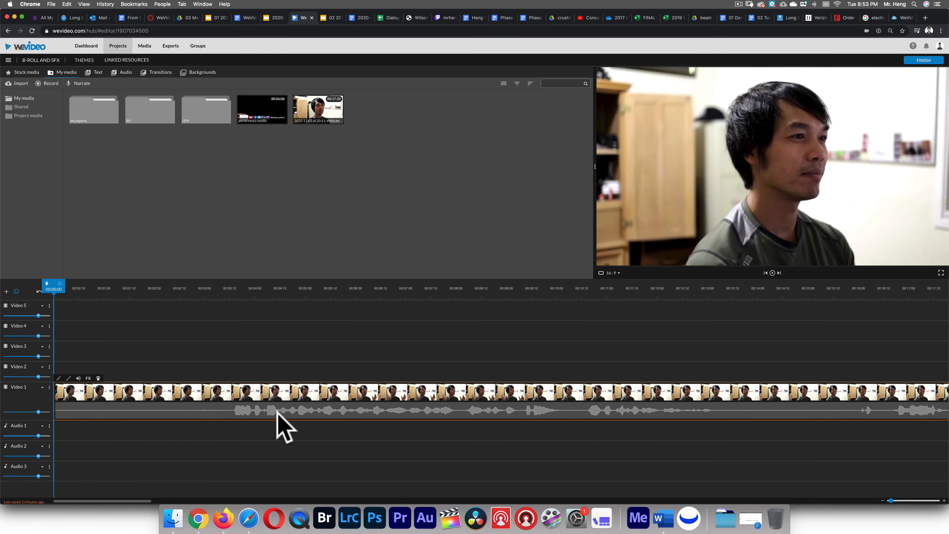
Step: Split the webcam clip on Video 1 at 00:03:13, where the speech begins, and delete the silent part before it
left_click(231, 411)
left_click(229, 396)
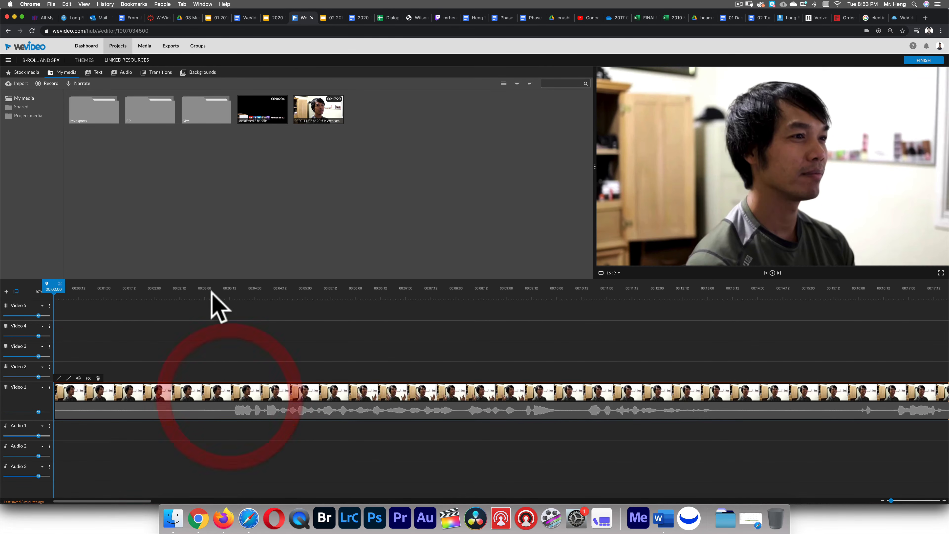
left_click_drag(211, 294, 232, 295)
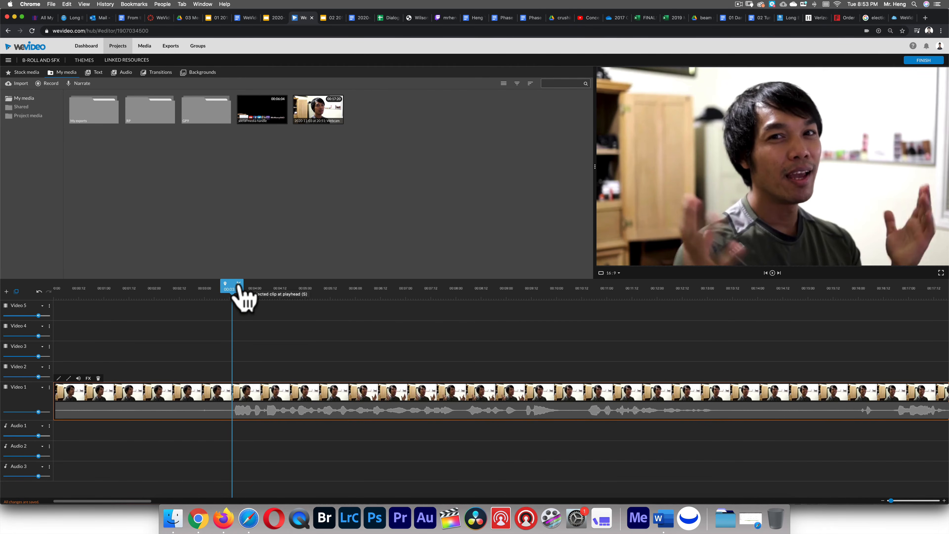
left_click(238, 283)
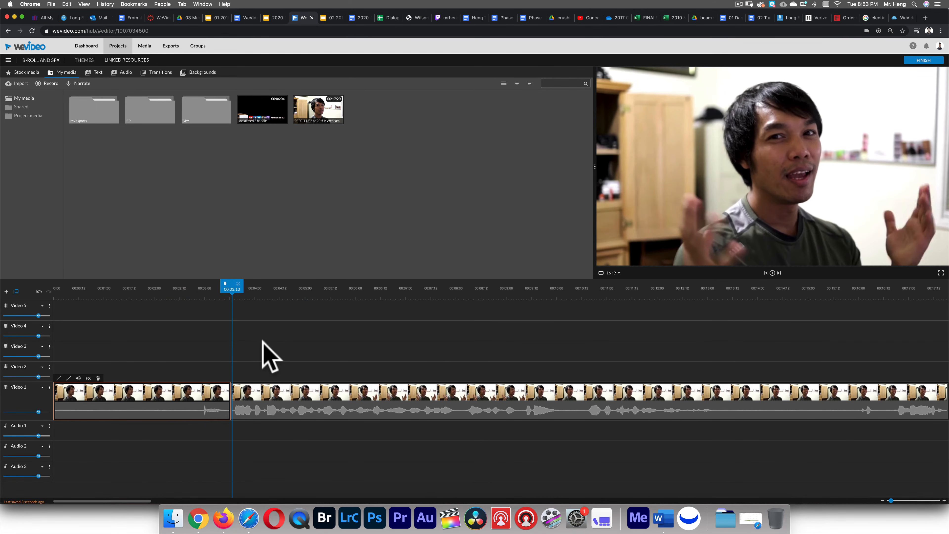
key("Delete")
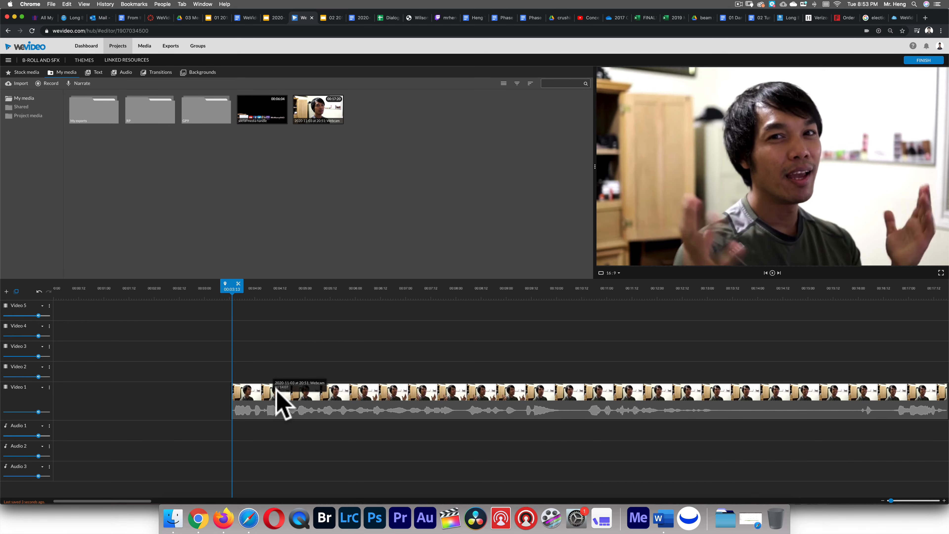
Step: Play the remaining webcam clip briefly and move it to the very start of the Video 1 track
key("space")
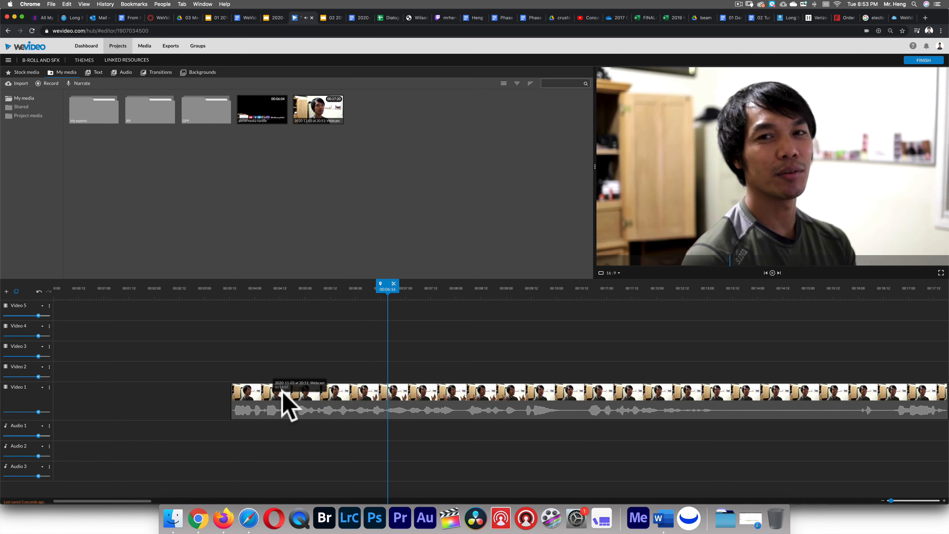
key("space")
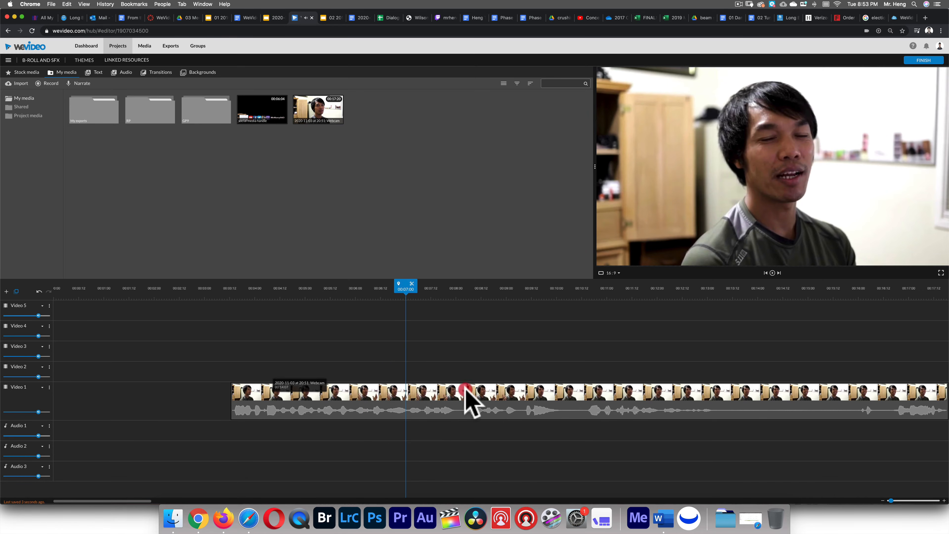
left_click_drag(467, 391, 286, 395)
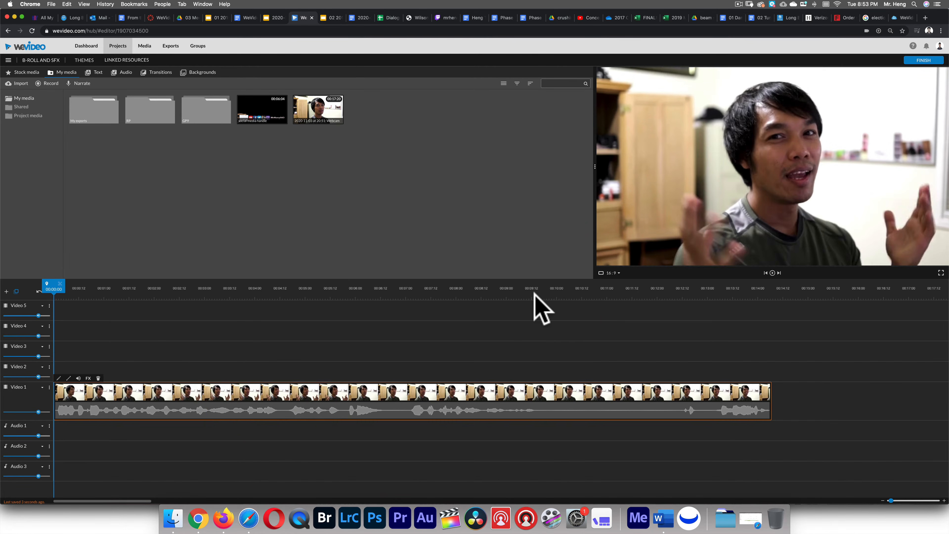
Step: Try splitting the webcam clip at 00:10:17, after the speech ends, and undo the split
left_click_drag(534, 294, 525, 331)
key("space")
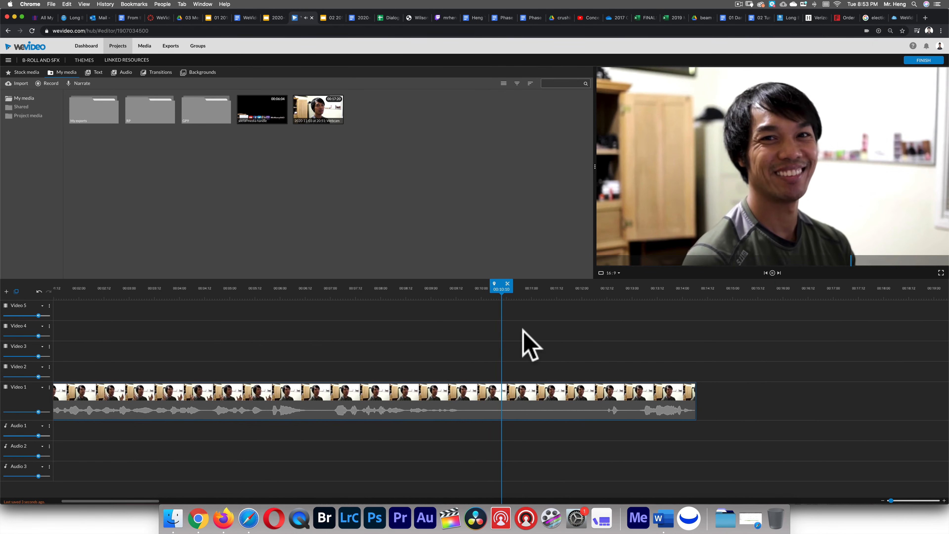
key("space")
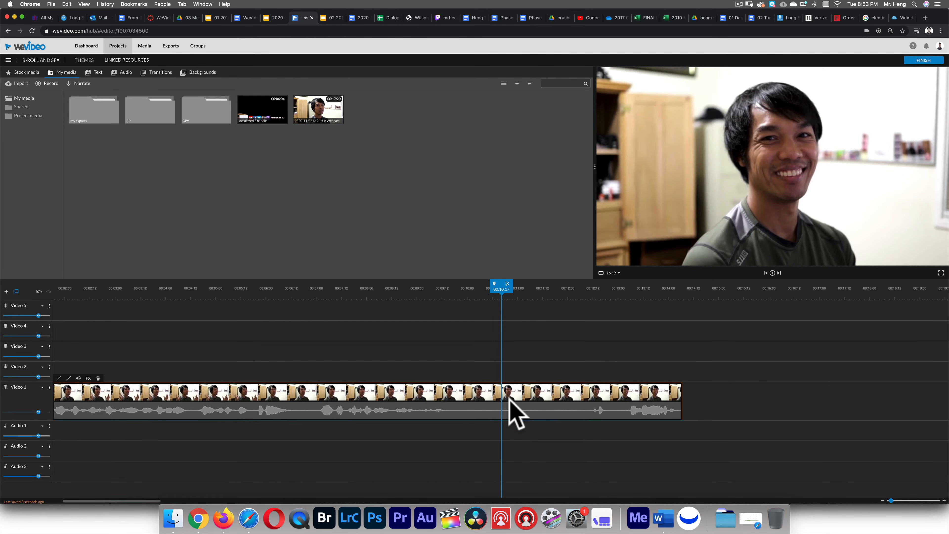
left_click(508, 285)
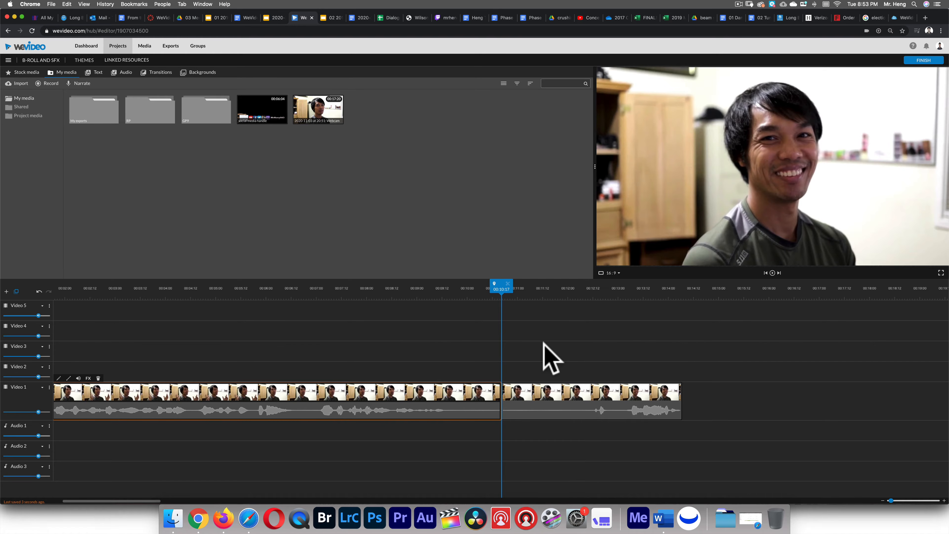
key("super+z")
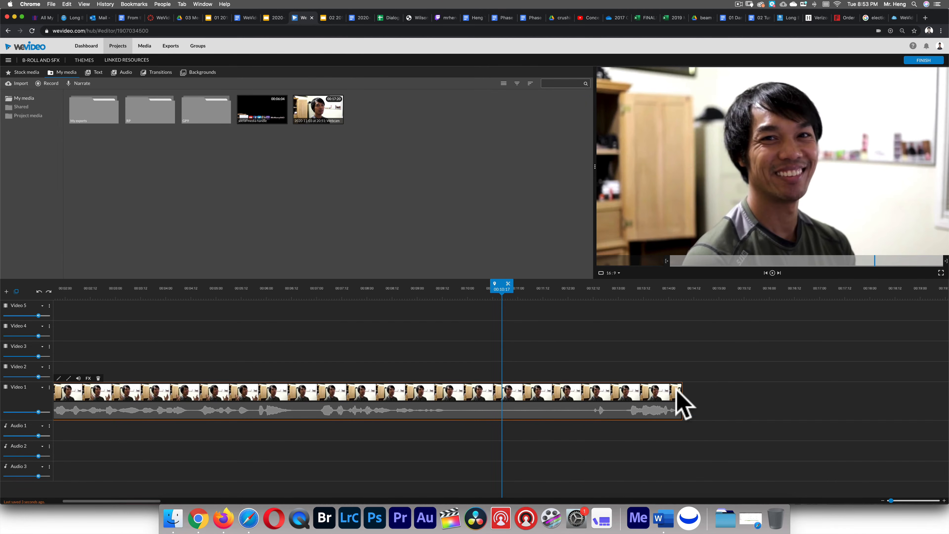
Step: Trim the end of the webcam clip on Video 1 back to 00:10:01
left_click_drag(683, 392, 470, 412)
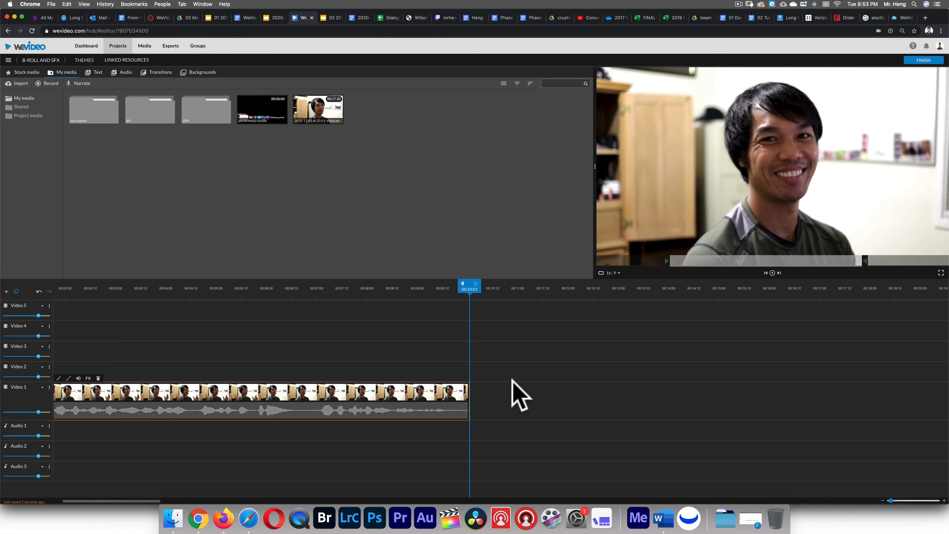
scroll(366, 344, "left", 5)
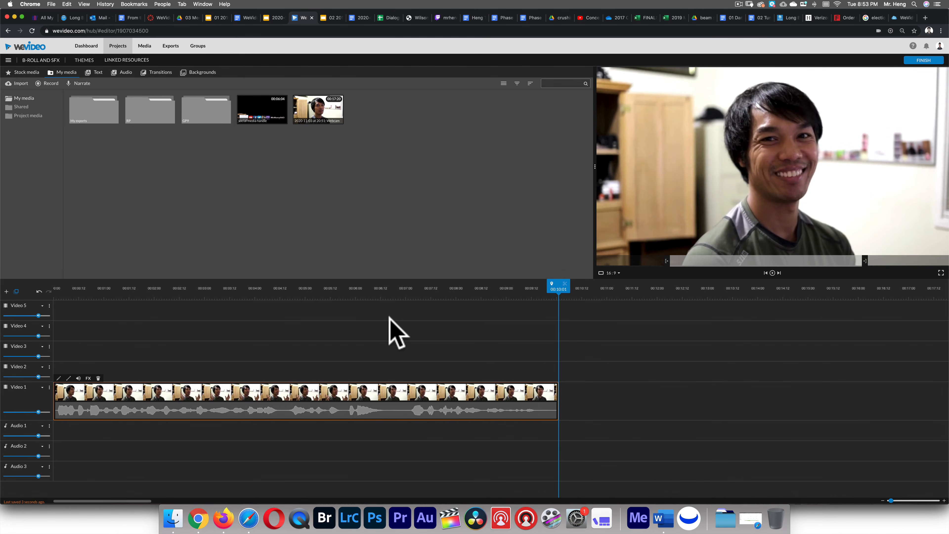
left_click(945, 500)
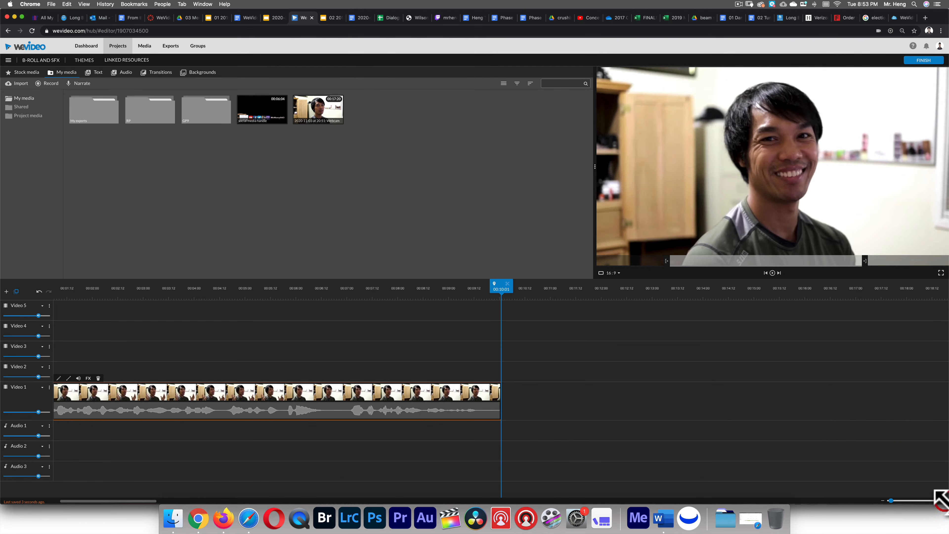
left_click(944, 501)
left_click(883, 501)
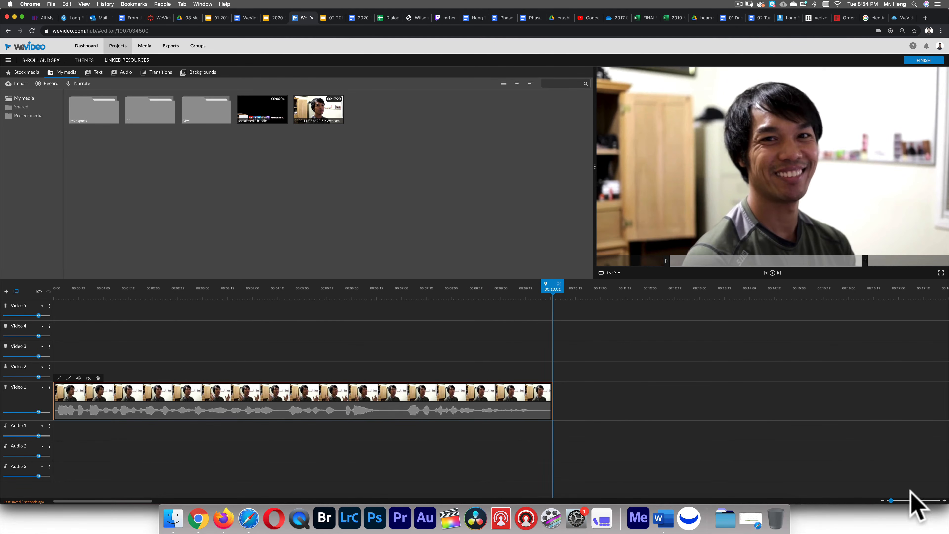
left_click(944, 501)
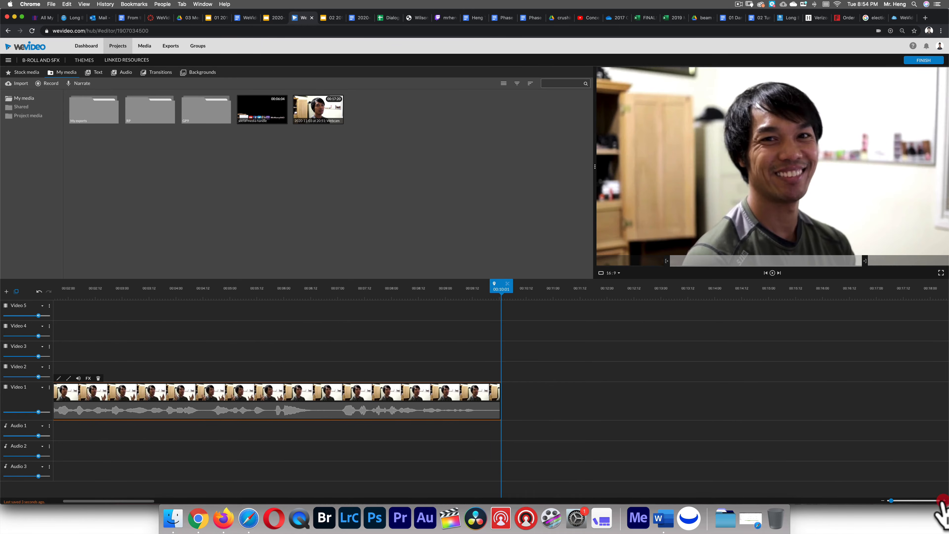
left_click(945, 501)
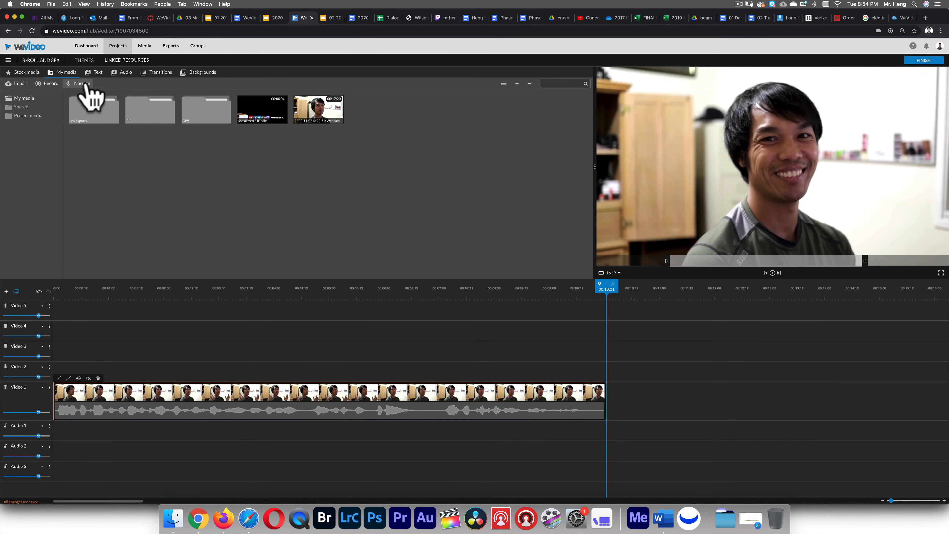
Step: Record a voiceover narration with the video muted during recording and save it to the project
left_click(77, 83)
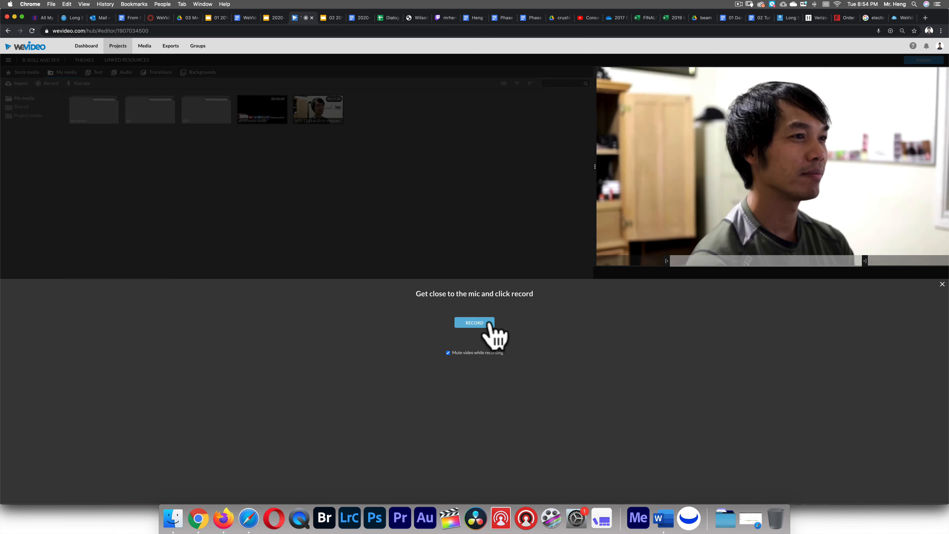
left_click(475, 324)
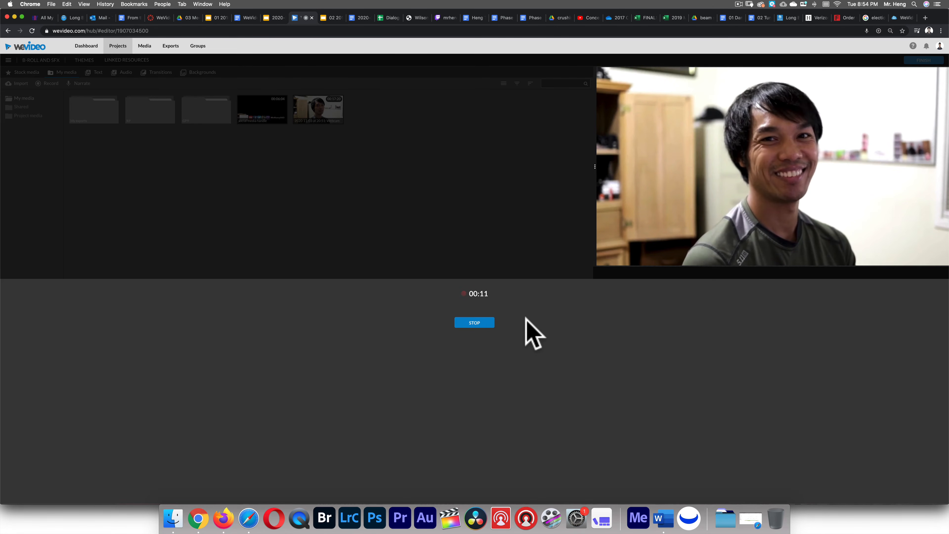
left_click(474, 322)
left_click(549, 352)
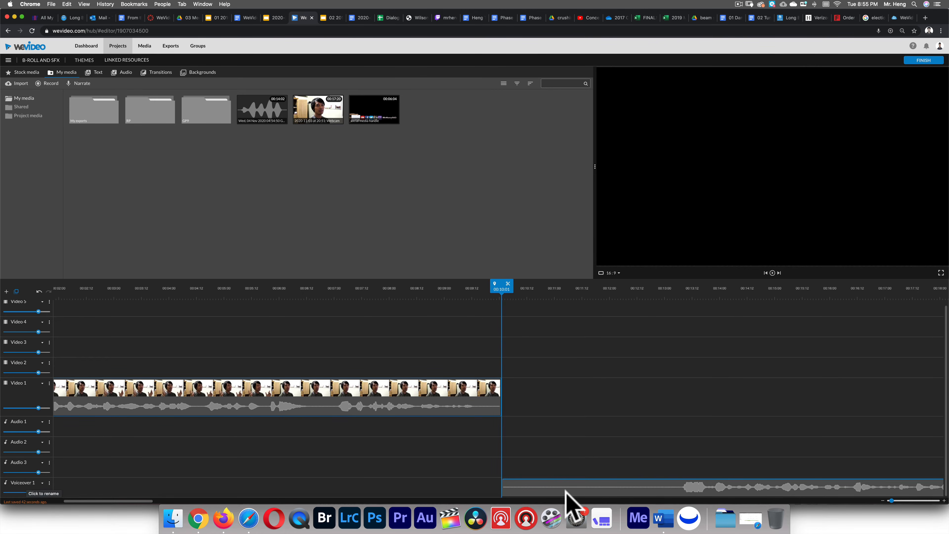
Step: Shift the voiceover clip earlier so it lies under the webcam clip, and delete the Voiceover 1 track
left_click_drag(665, 488, 209, 494)
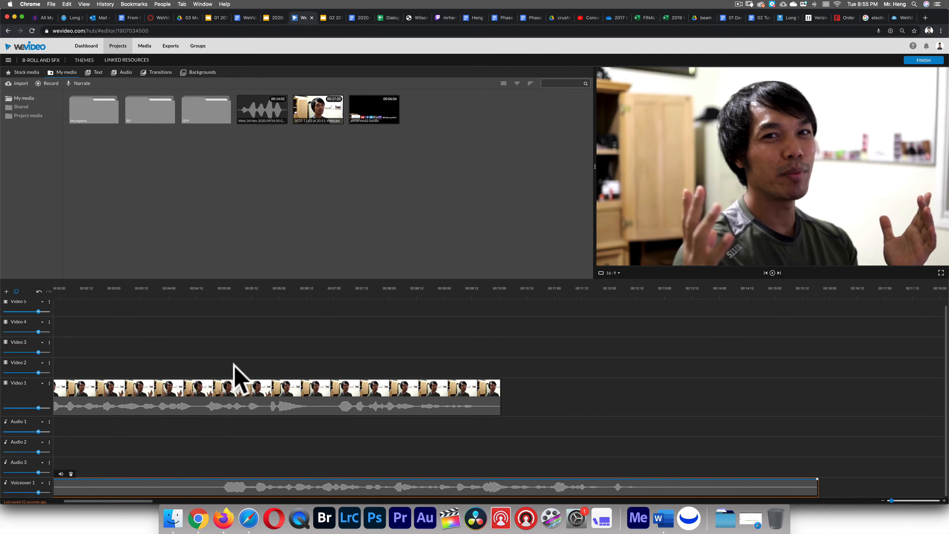
left_click(135, 466)
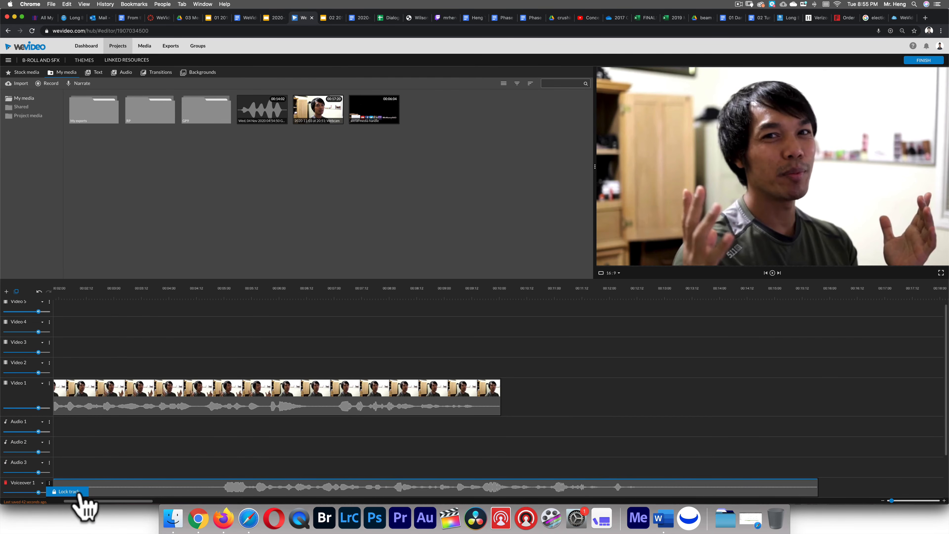
scroll(78, 498, "down", 3)
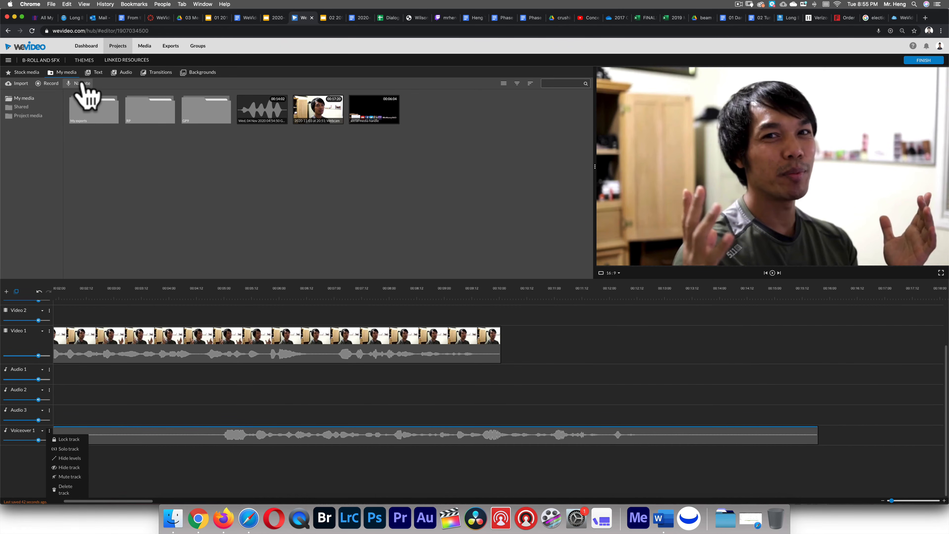
left_click(67, 488)
left_click(527, 304)
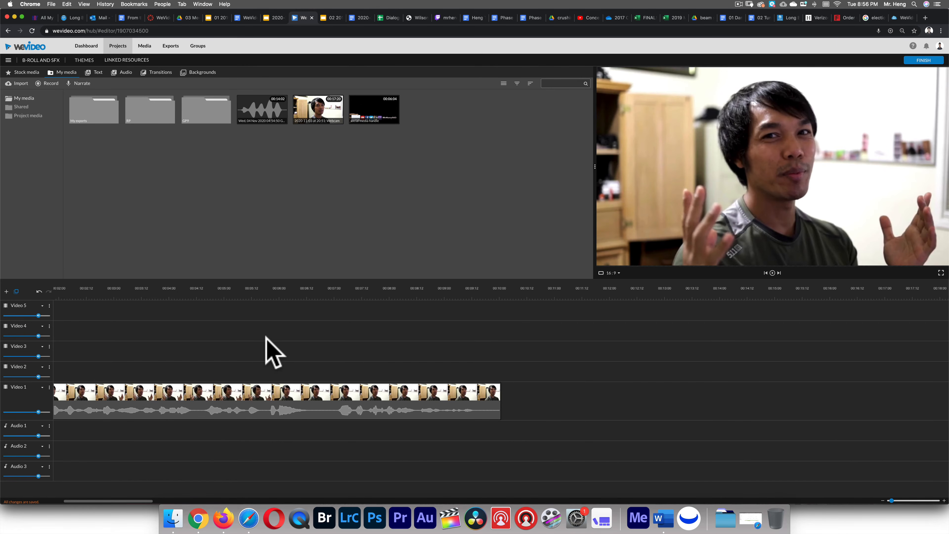
Step: Open the stock media results for "rooster" and play the main story to locate the B-roll insertion point at about 00:04:19
left_click(22, 73)
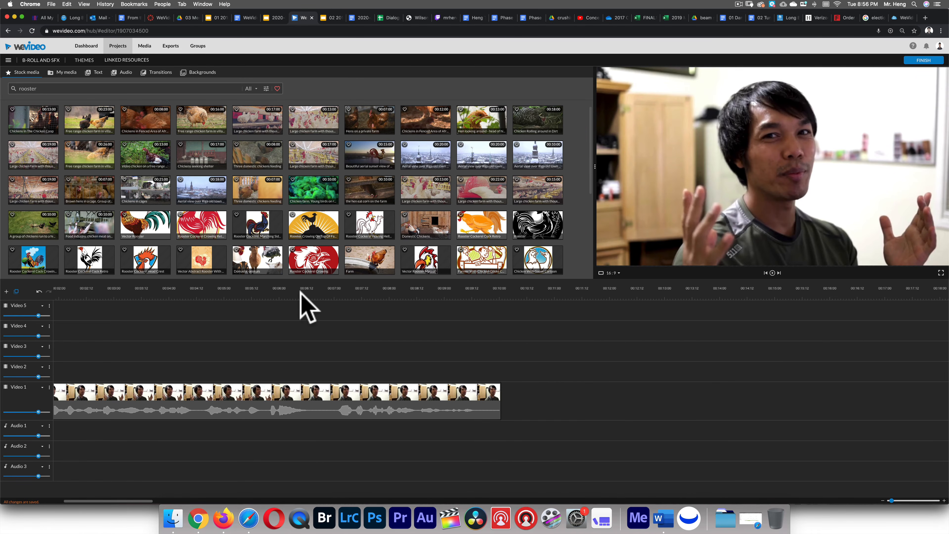
left_click_drag(296, 292, 284, 294)
key("space")
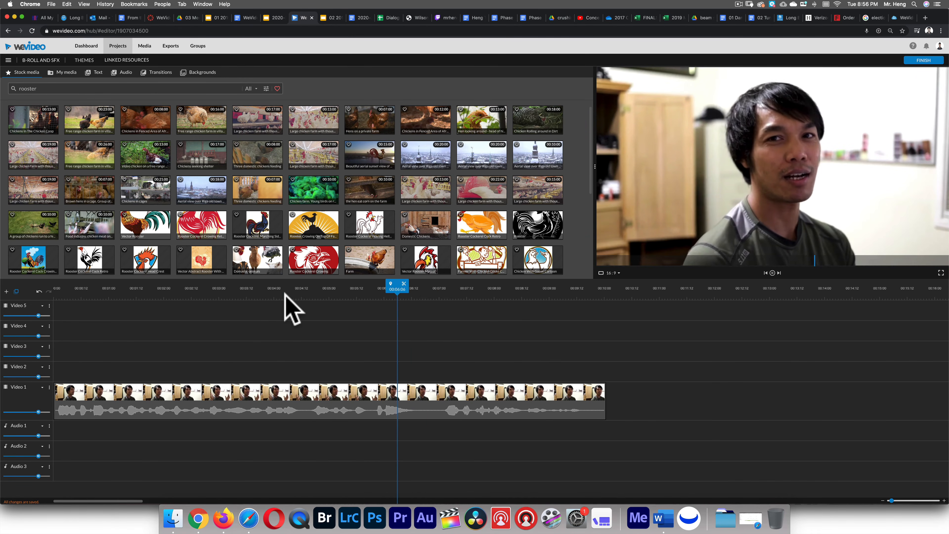
left_click_drag(453, 287, 310, 318)
key("space")
key("XF86AudioRaiseVolume")
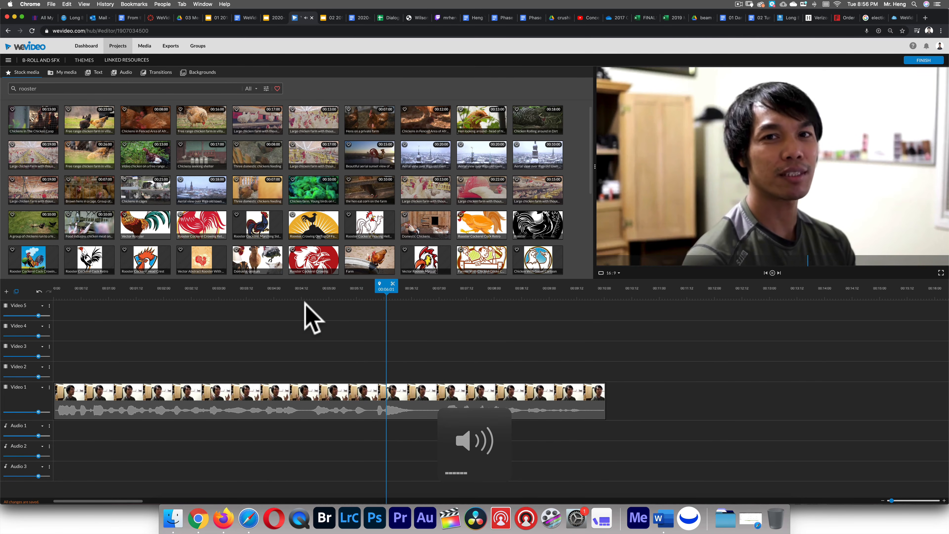
left_click_drag(437, 292, 316, 304)
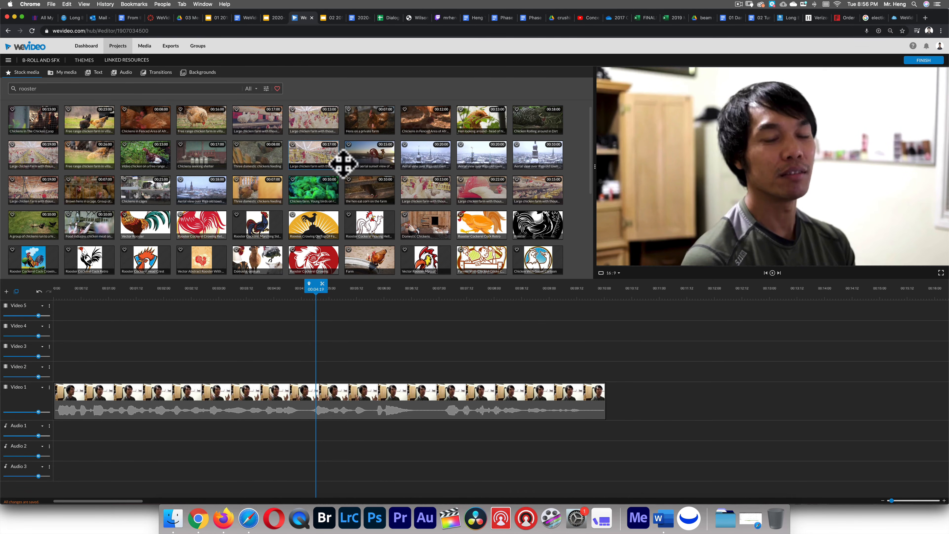
Step: Add the stock clip of a chicken rolling in dirt to Video 2 at about 00:04:19 and trim it to about 3.7 seconds
left_click_drag(537, 120, 317, 367)
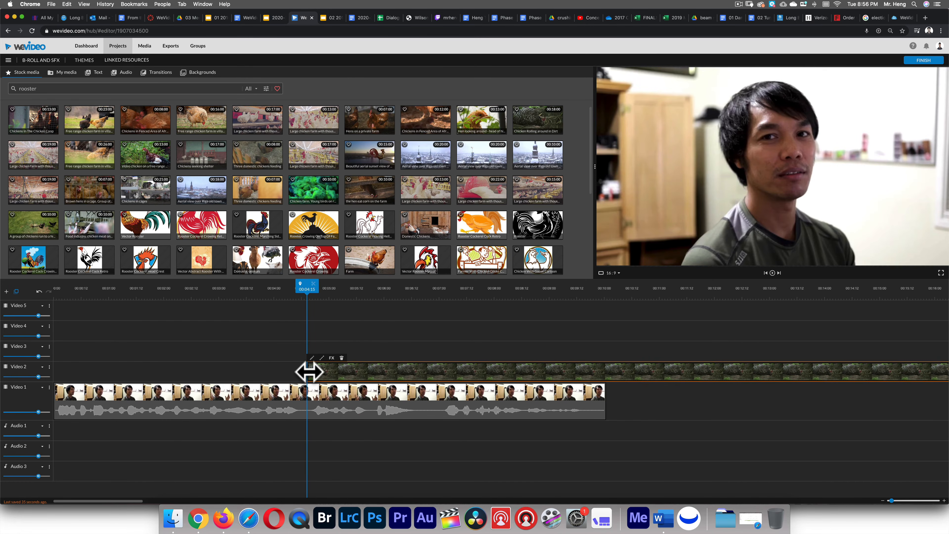
left_click_drag(310, 374, 612, 373)
left_click_drag(722, 383, 299, 364)
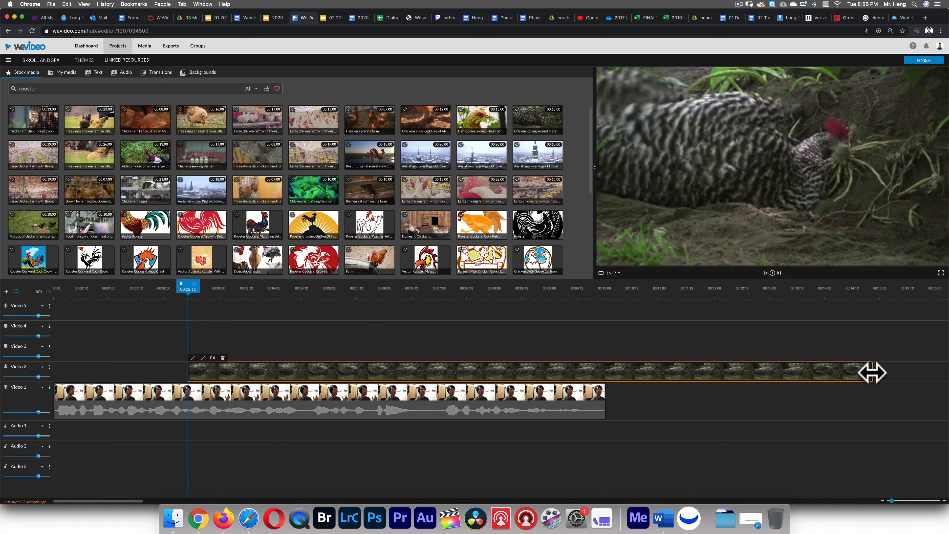
left_click_drag(872, 373, 383, 375)
left_click_drag(324, 377, 446, 374)
Step: Preview the cut into the chicken B-roll on Video 2 and move the clip slightly earlier, to start at about 00:04:16
left_click_drag(322, 291, 284, 293)
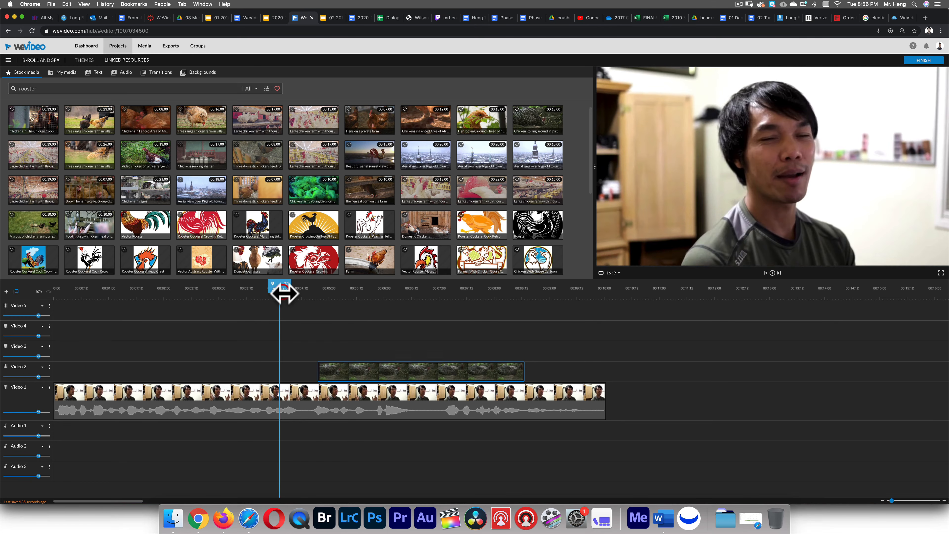
key("space")
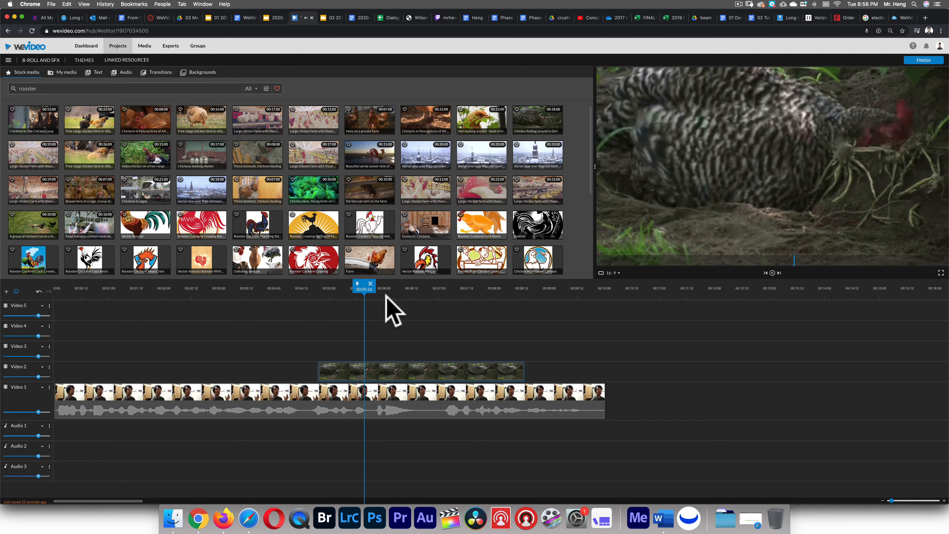
left_click_drag(364, 291, 310, 290)
left_click(345, 369)
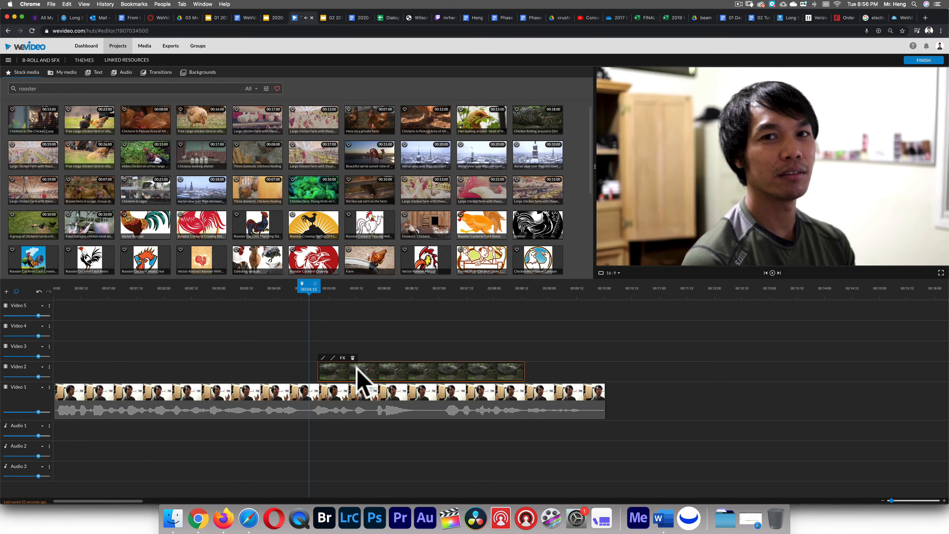
left_click_drag(358, 374, 350, 373)
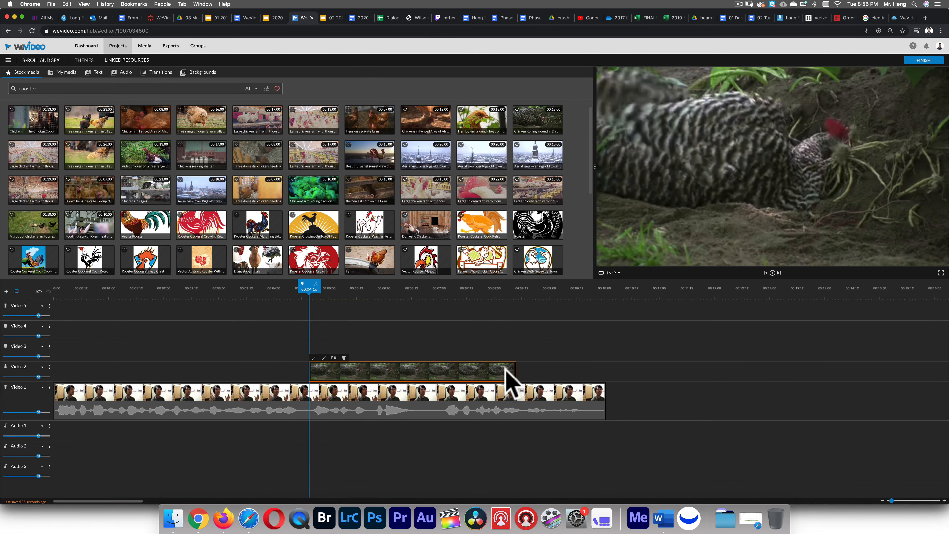
Step: Trim the end of the chicken clip on Video 2 back to about 00:06:20 and play back the shortened B-roll
key("space")
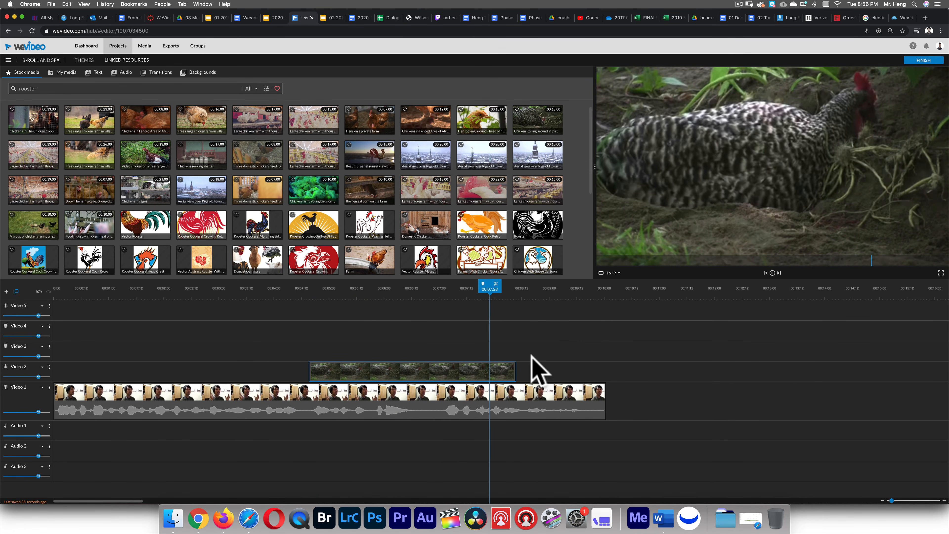
scroll(526, 356, "right", 1)
key("space")
left_click_drag(500, 291, 425, 315)
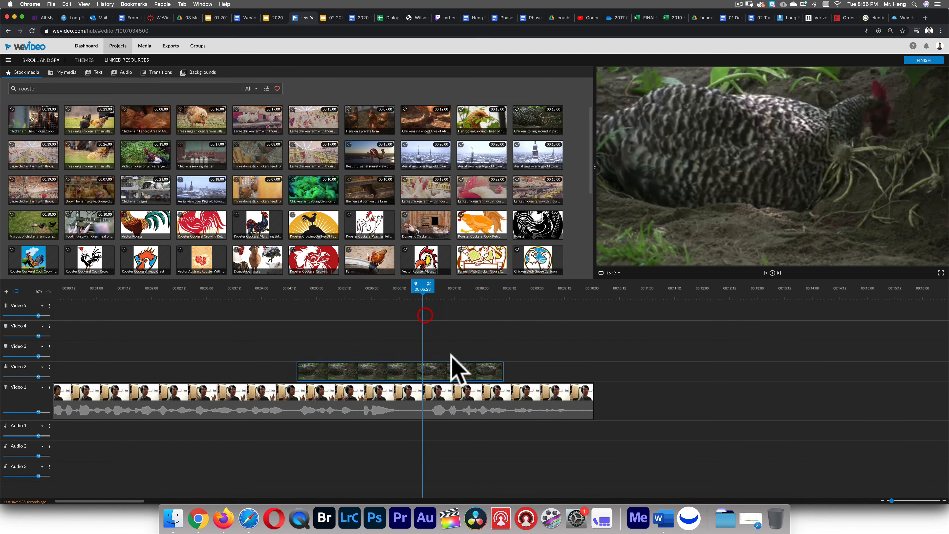
left_click_drag(504, 378, 416, 378)
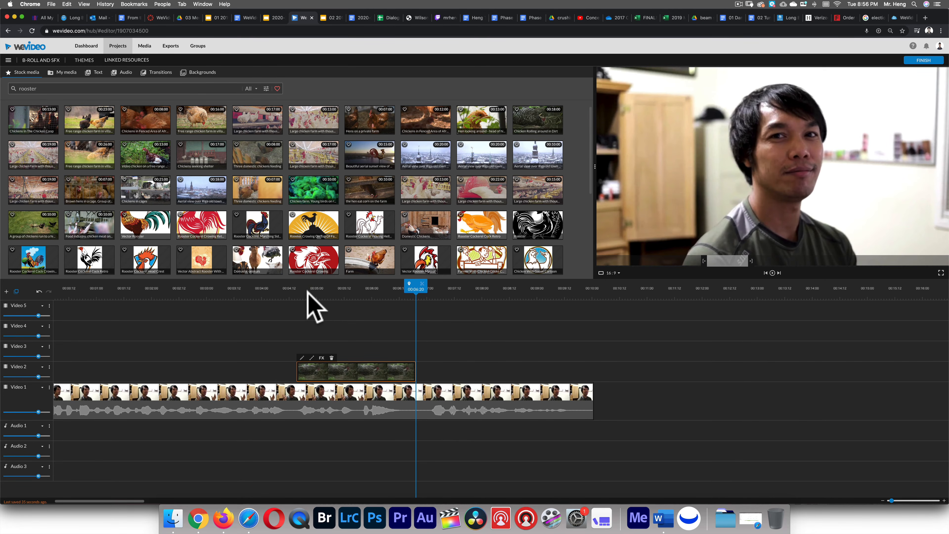
left_click_drag(305, 292, 239, 298)
key("space")
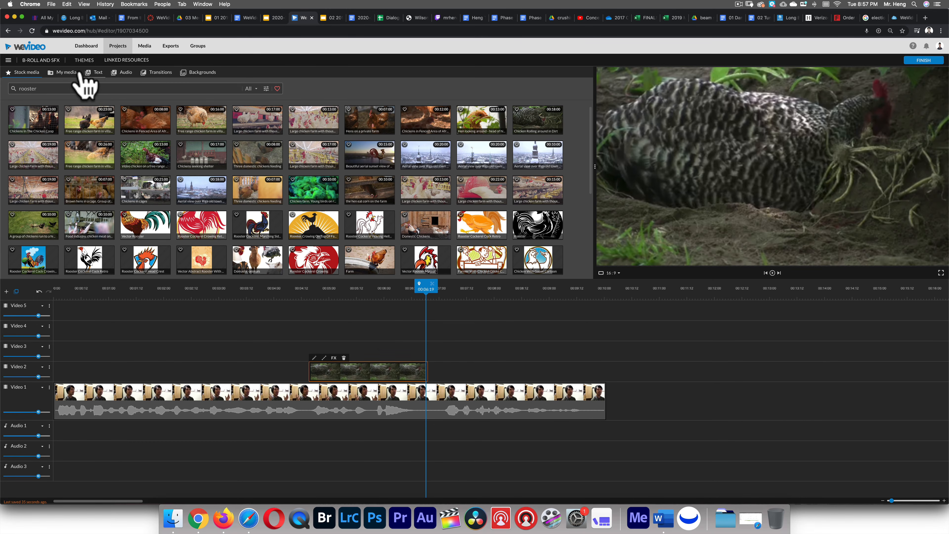
Step: Import the sound effect "rooster sfx.wav" from the Sound FX folder into the project's own media
left_click(61, 72)
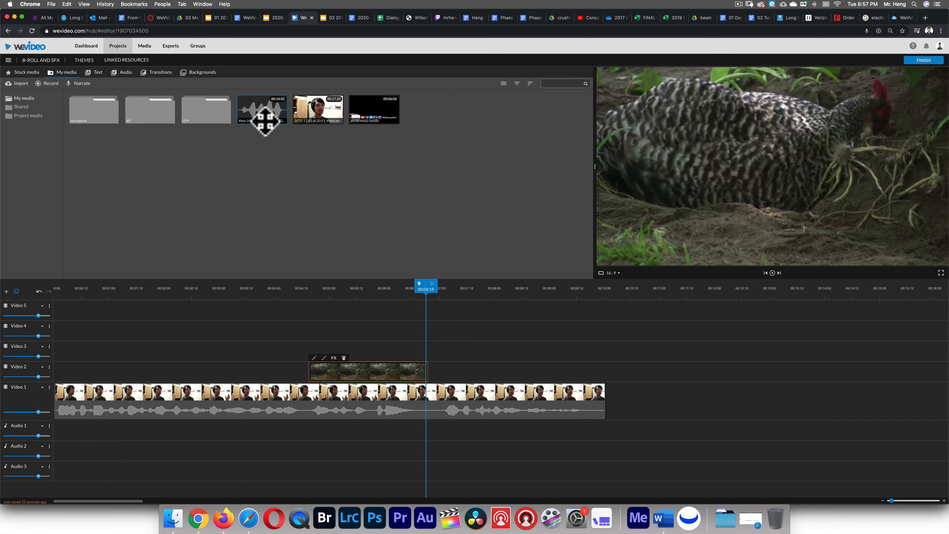
left_click(18, 82)
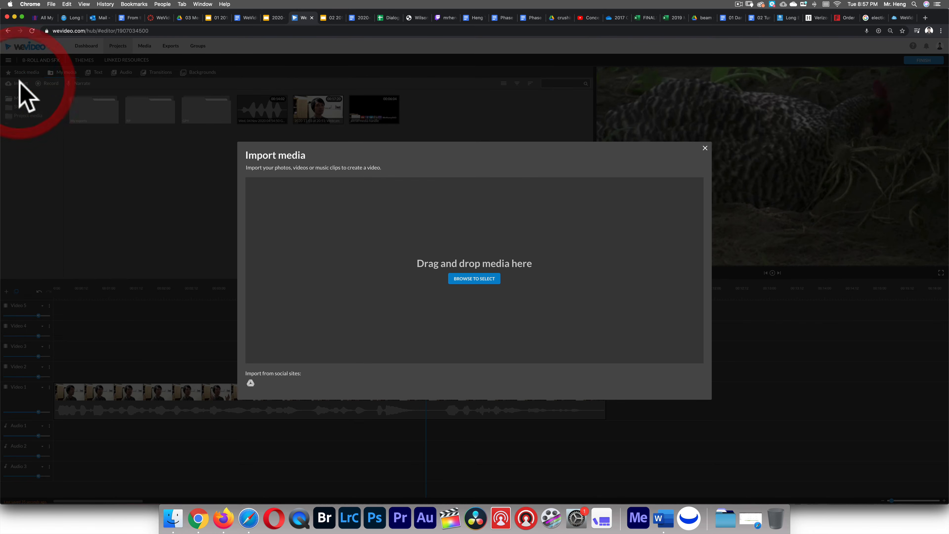
left_click(472, 279)
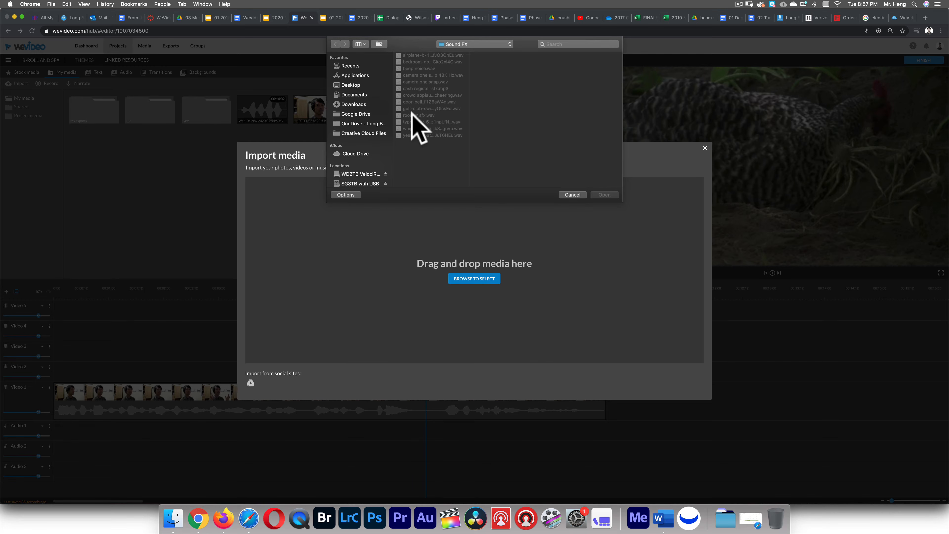
left_click(417, 114)
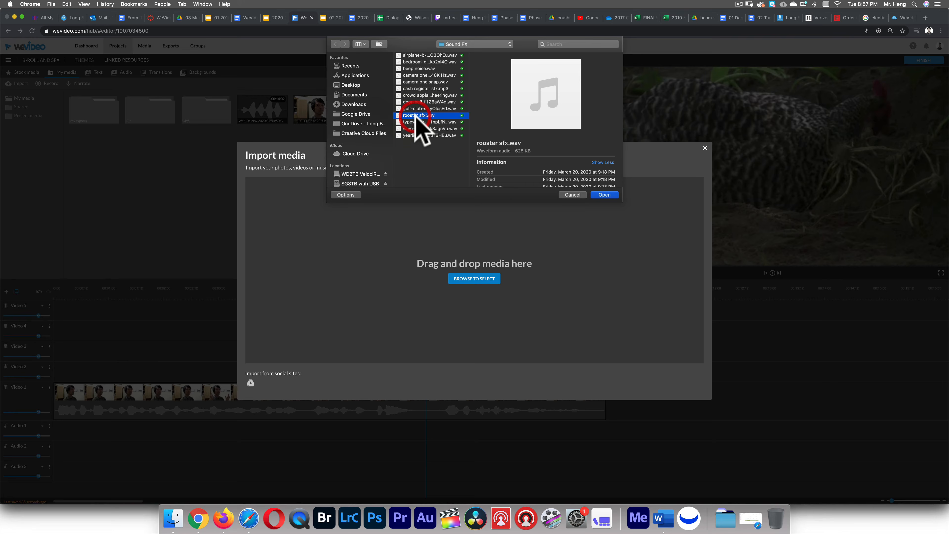
left_click(604, 195)
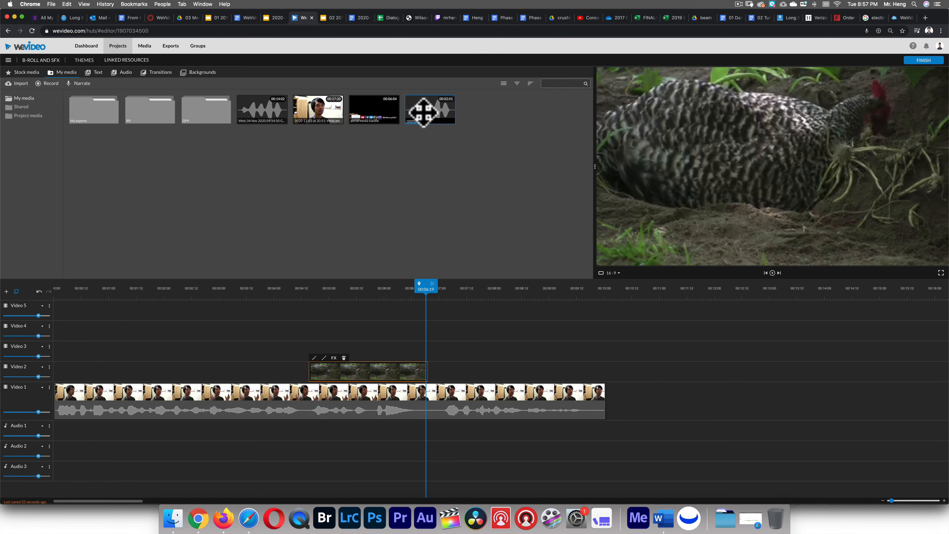
Step: Place the rooster sound effect on Audio 1, starting around the middle of the chicken B-roll clip, and play back the sequence
left_click_drag(426, 111, 380, 436)
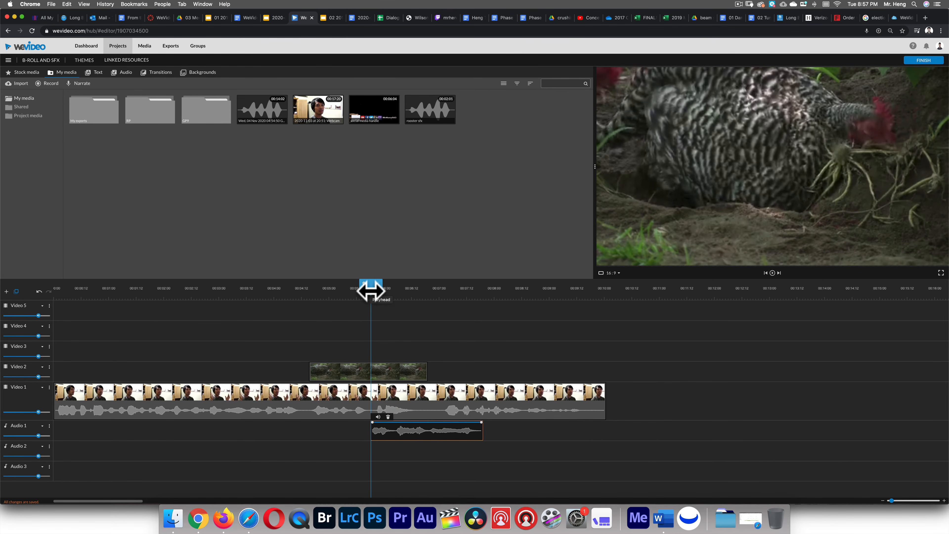
left_click_drag(371, 291, 278, 291)
key("space")
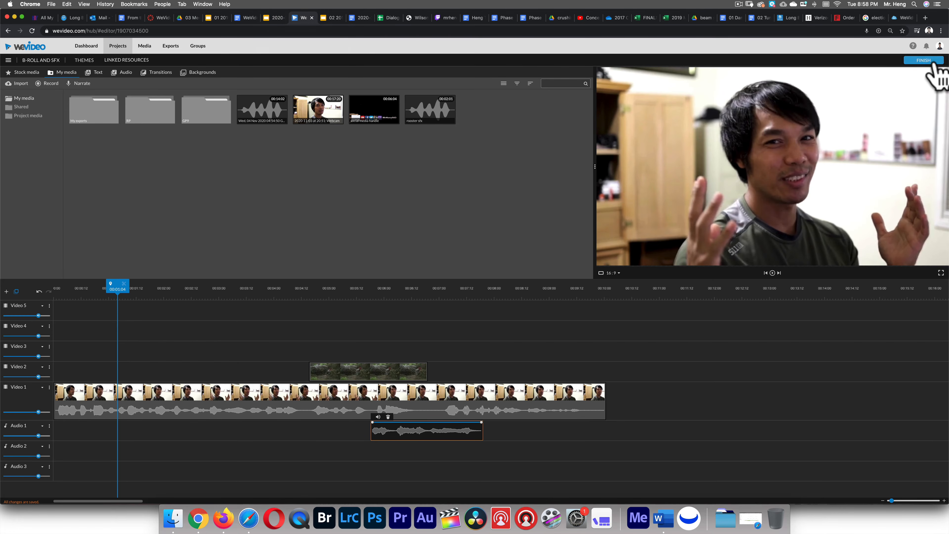
Step: Export the project as a video titled "B-Roll and SFX" at SD 852x480 resolution and open the list of exports
left_click(923, 60)
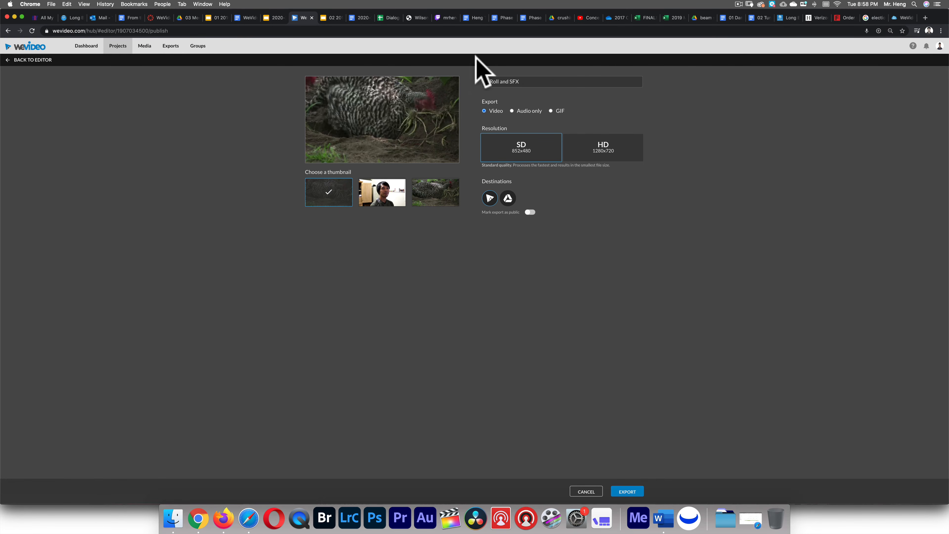
left_click_drag(520, 81, 464, 81)
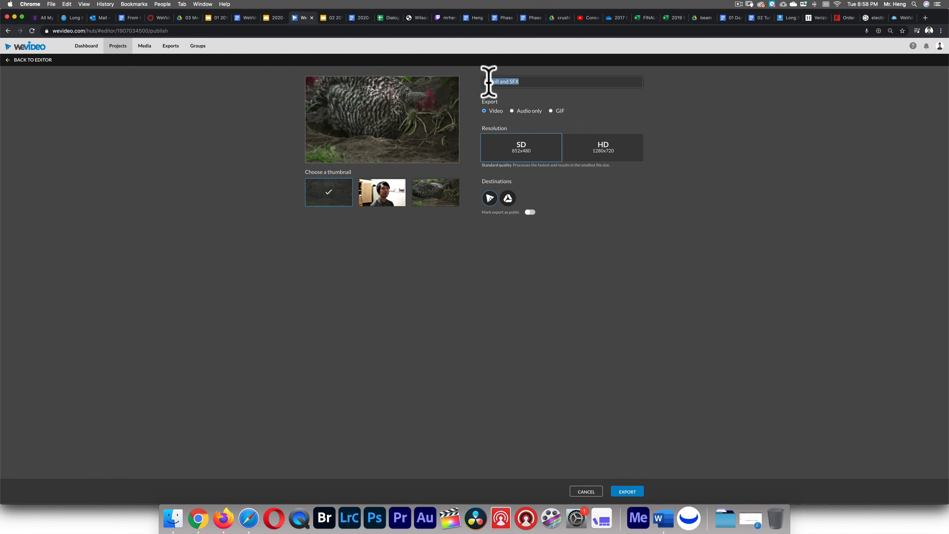
left_click(486, 110)
left_click(516, 149)
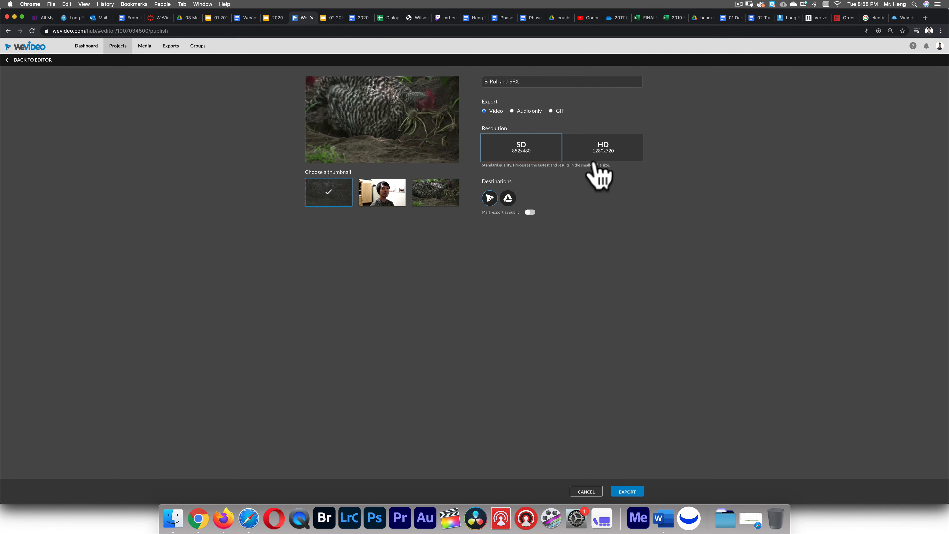
left_click(489, 199)
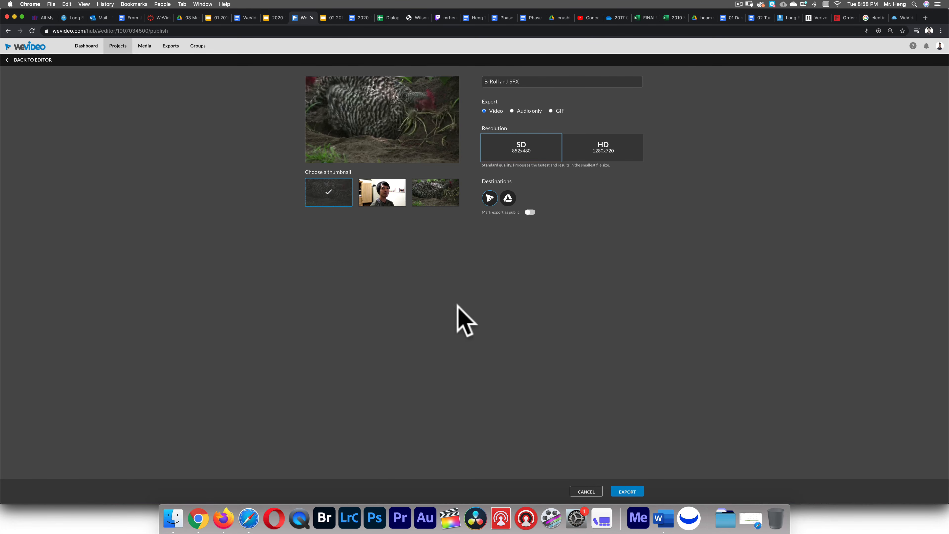
left_click(631, 489)
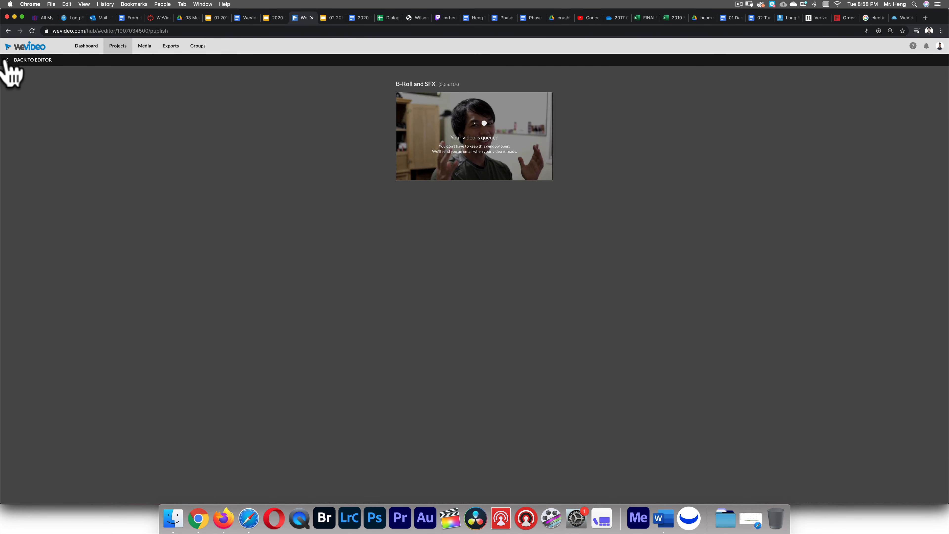
left_click(170, 46)
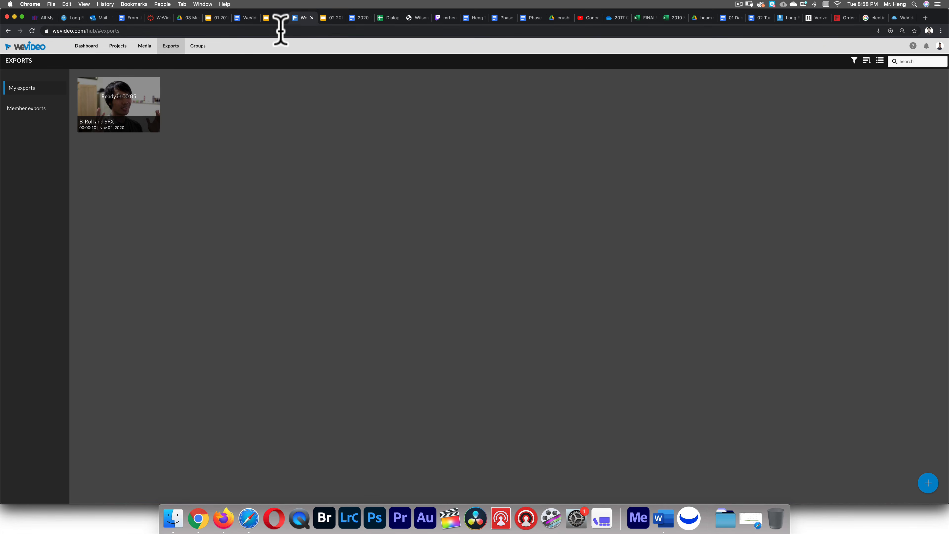
Step: Consult the class agenda slide, switch to Google Drive and open the Unit 3: WeVideo folder inside Digital Photography and Filmmaking 1-2
left_click(275, 17)
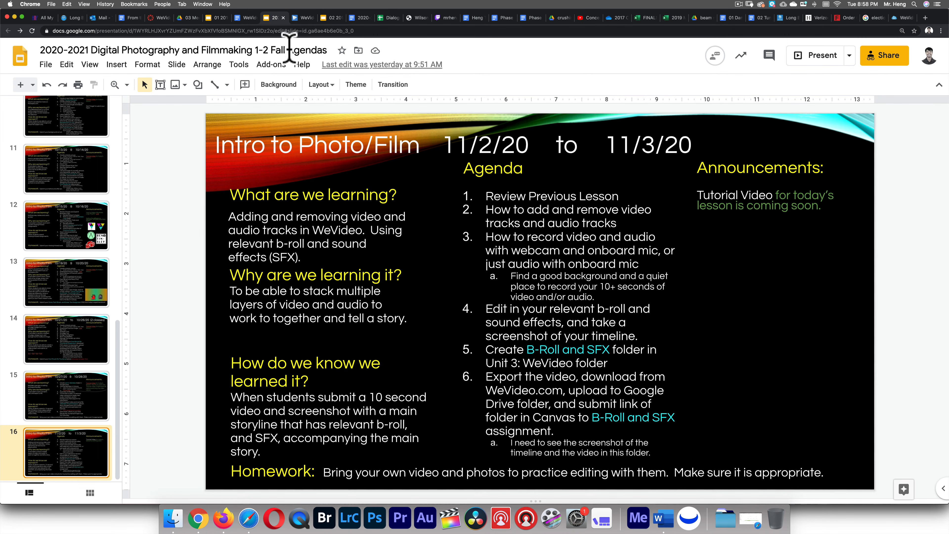
left_click(187, 18)
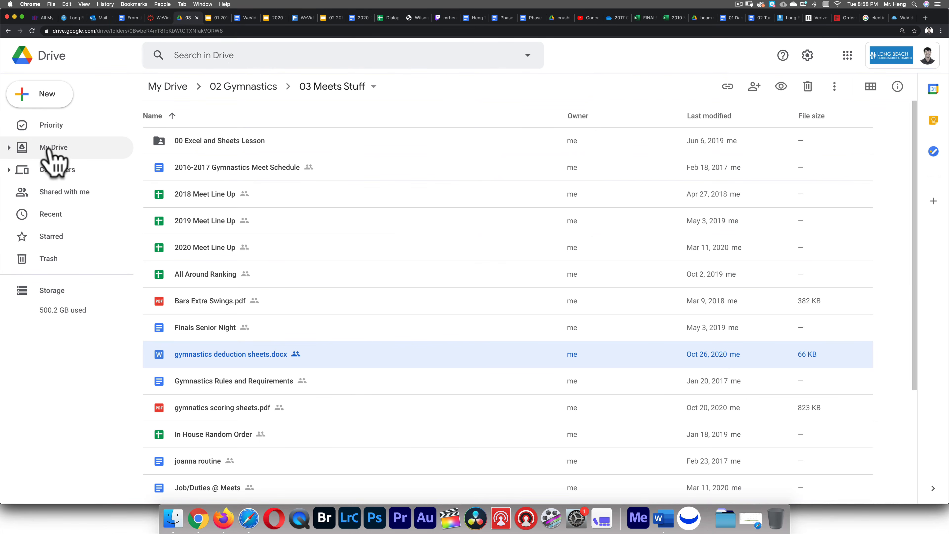
left_click(53, 148)
scroll(179, 306, "down", 2)
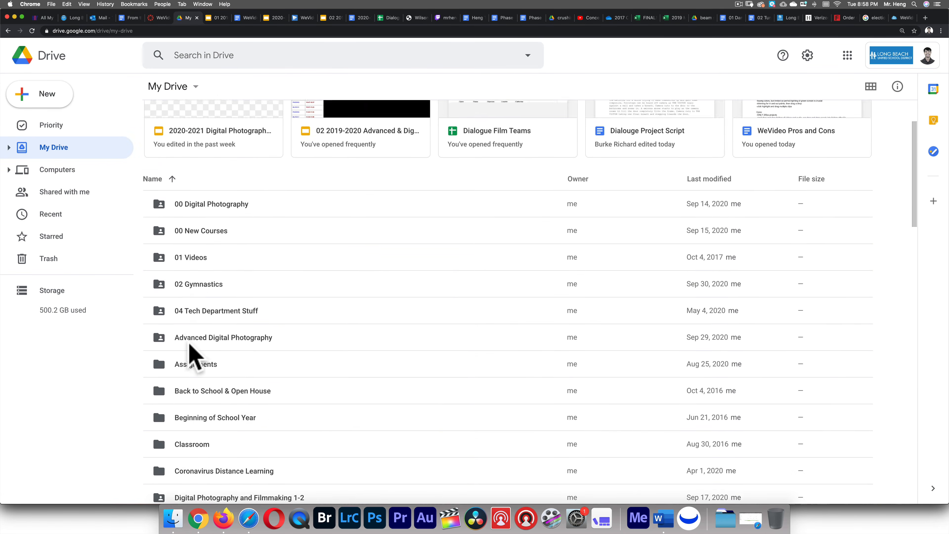
scroll(189, 350, "down", 2)
scroll(189, 350, "up", 3)
scroll(189, 349, "down", 5)
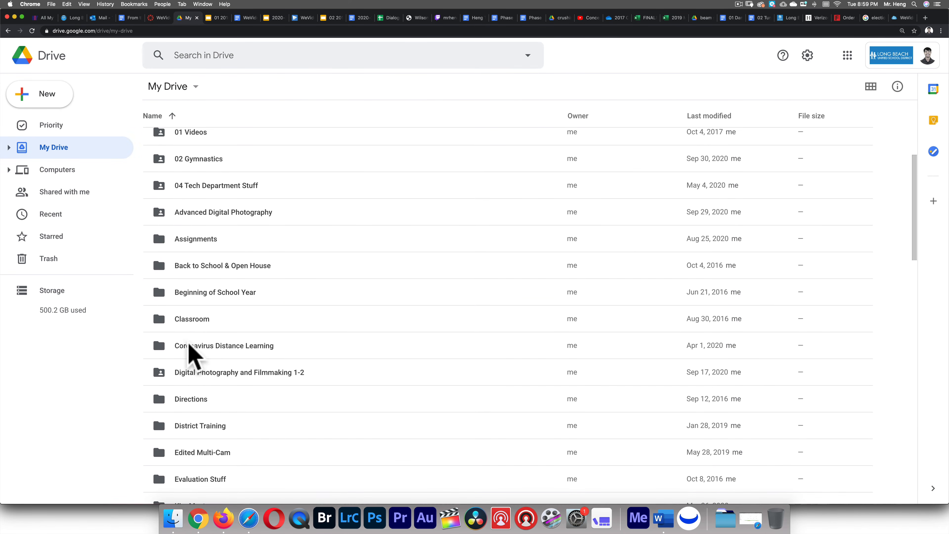
double_click(258, 371)
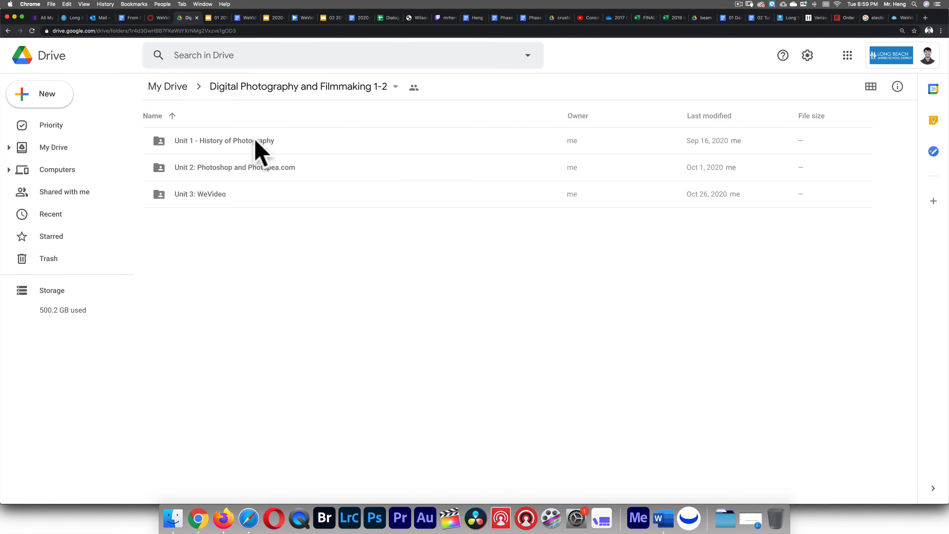
double_click(186, 193)
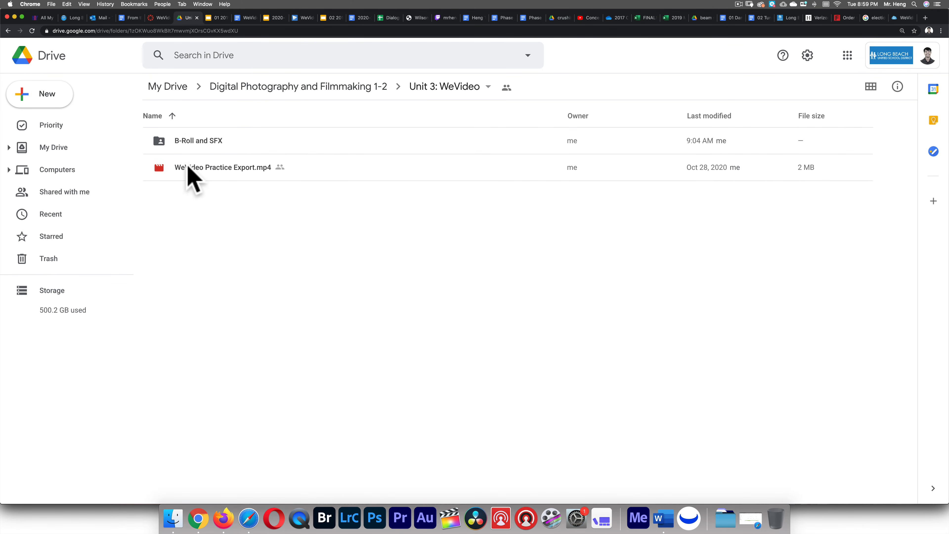
Step: Remove the existing B-Roll and SFX folder from the Unit 3: WeVideo folder
left_click(186, 142)
right_click(186, 142)
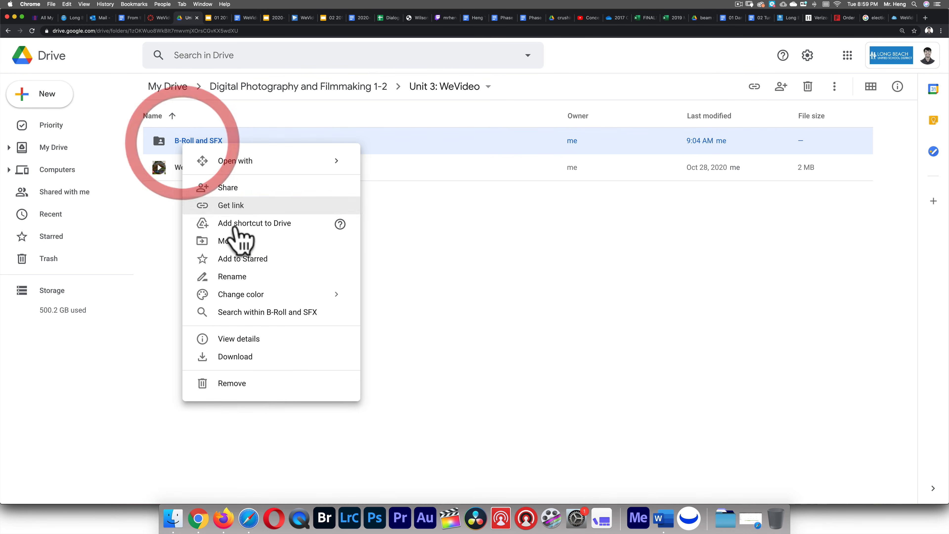
left_click(254, 383)
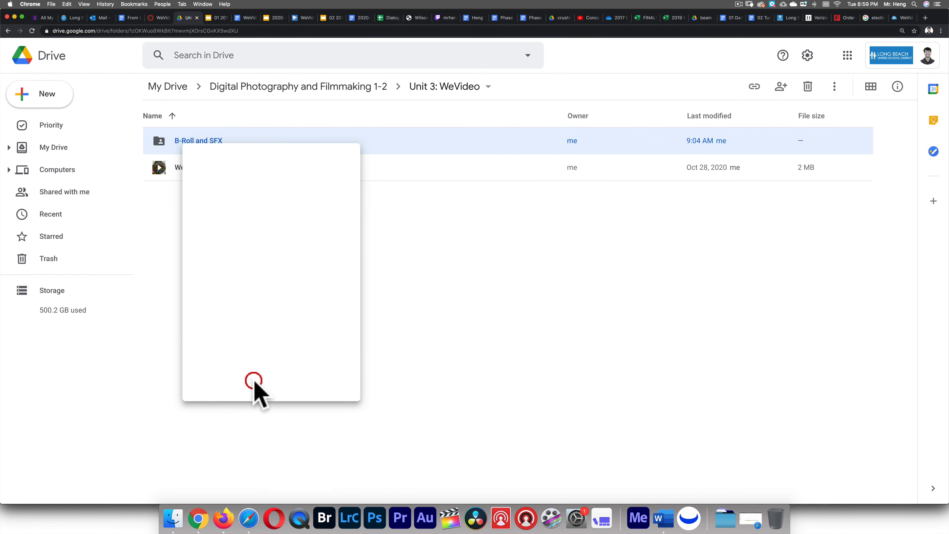
Step: Create a new folder named "B-Roll and SFX" in the Unit 3: WeVideo folder and open it
left_click(45, 96)
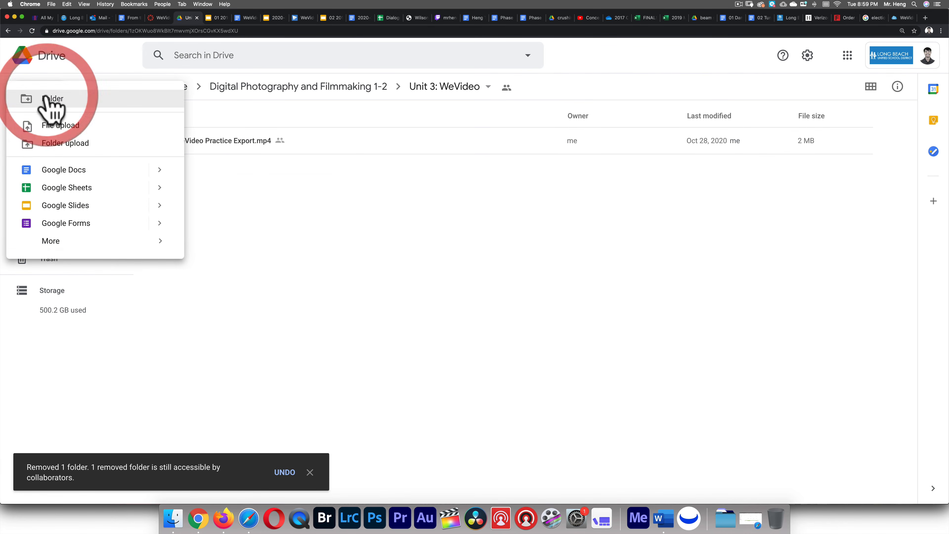
left_click(57, 98)
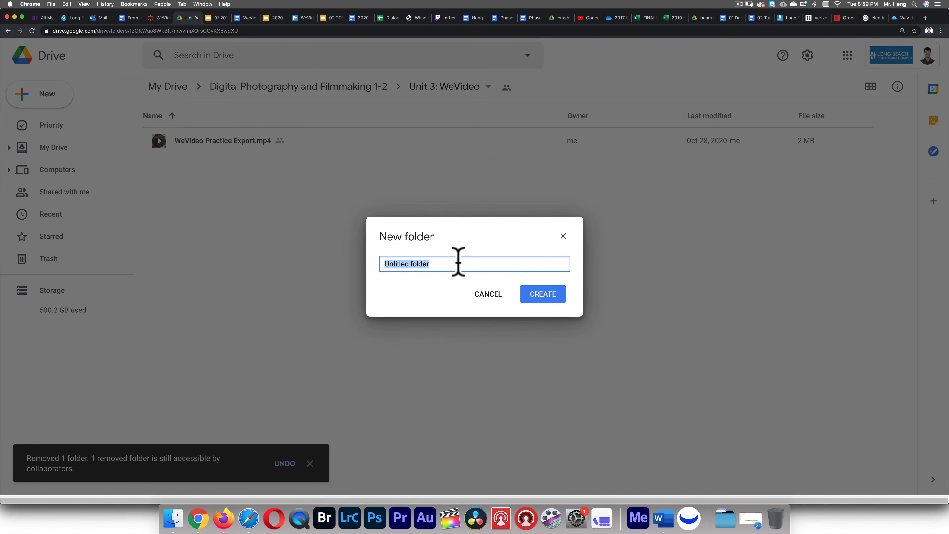
type("KB")
key("BackSpace")
key("BackSpace")
type("B")
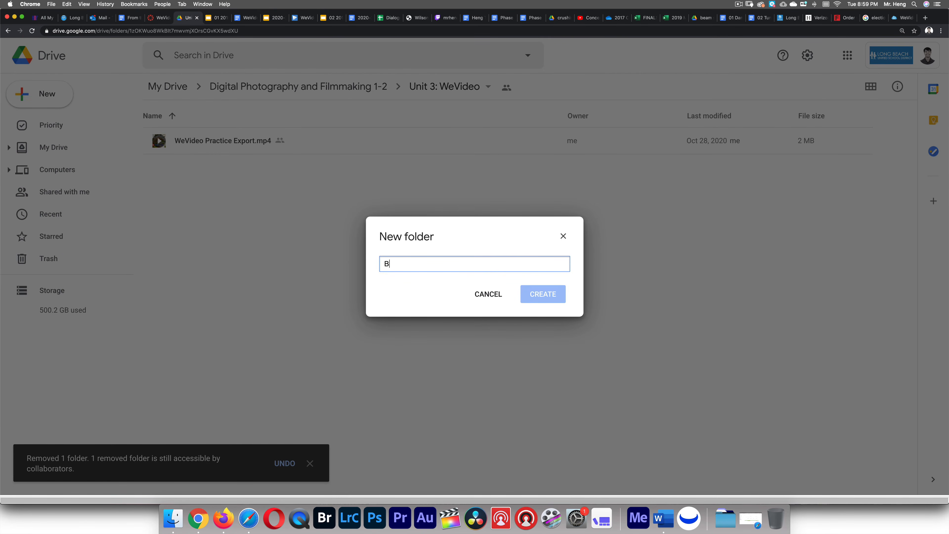
type("-Roll and SFX")
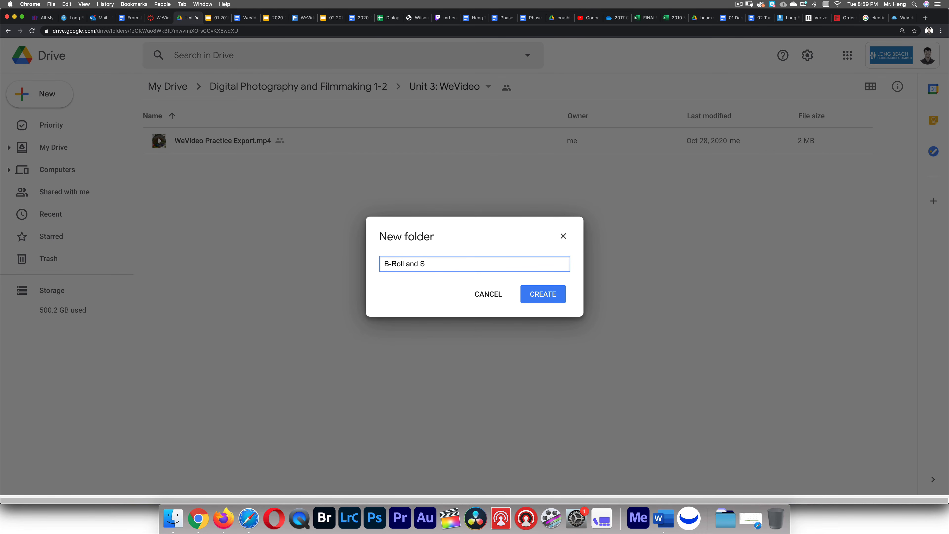
left_click(551, 295)
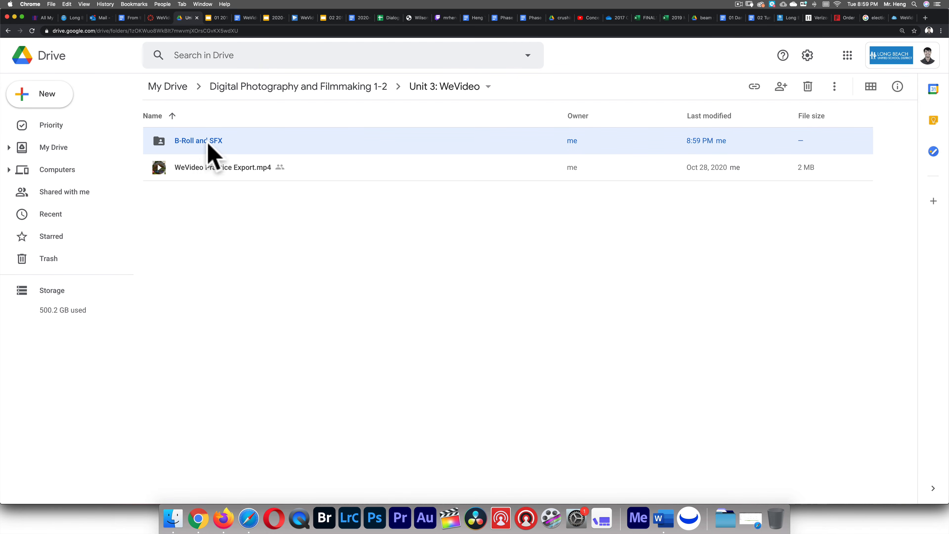
double_click(163, 144)
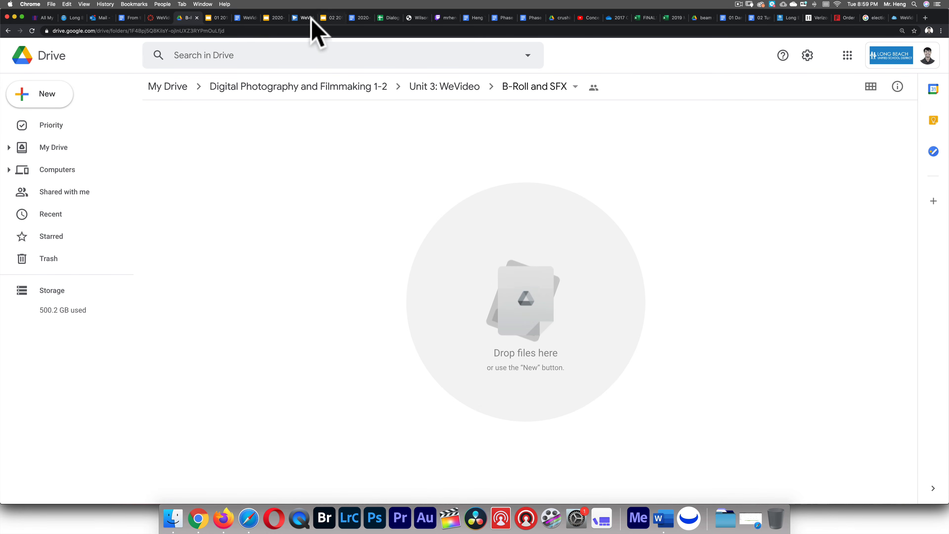
Step: Switch to WeVideo and open the B-Roll and SFX edit from the personal demo project
left_click(303, 19)
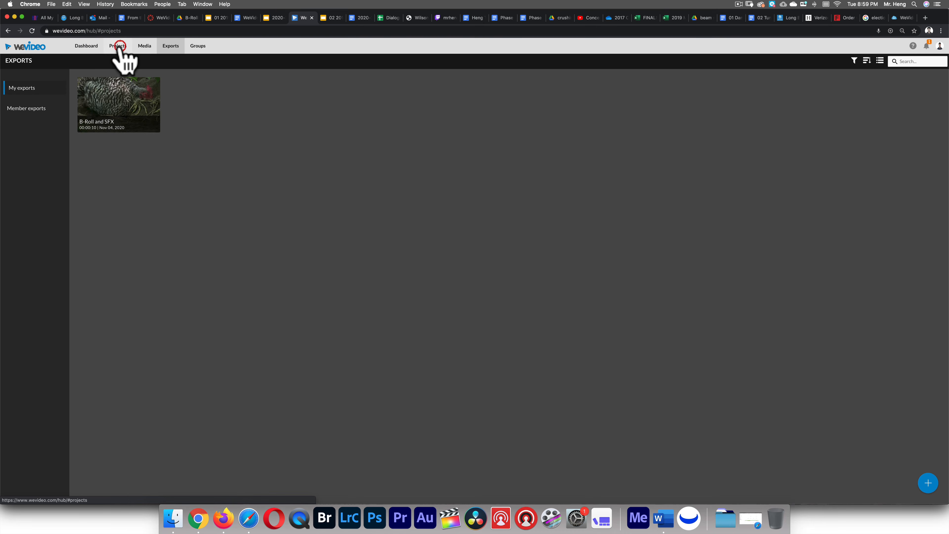
left_click(109, 48)
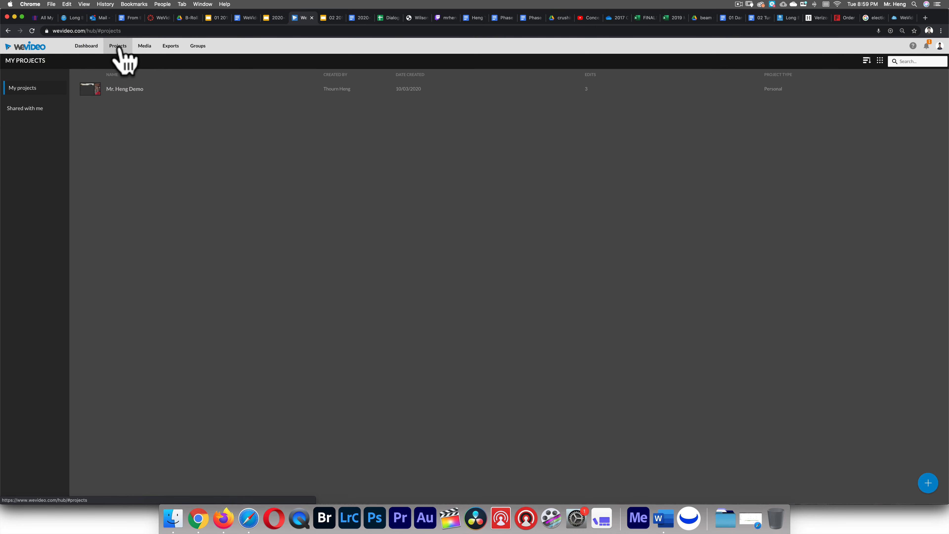
left_click(103, 93)
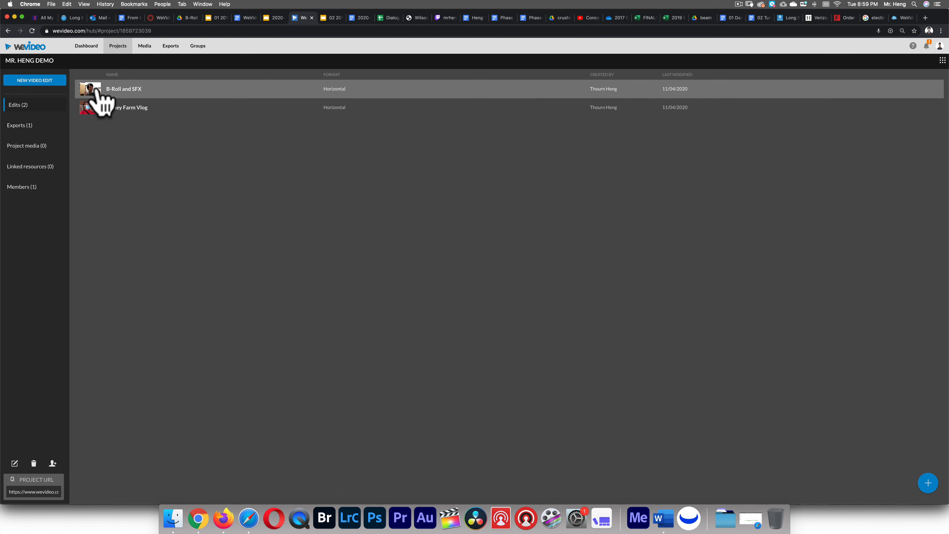
left_click(96, 92)
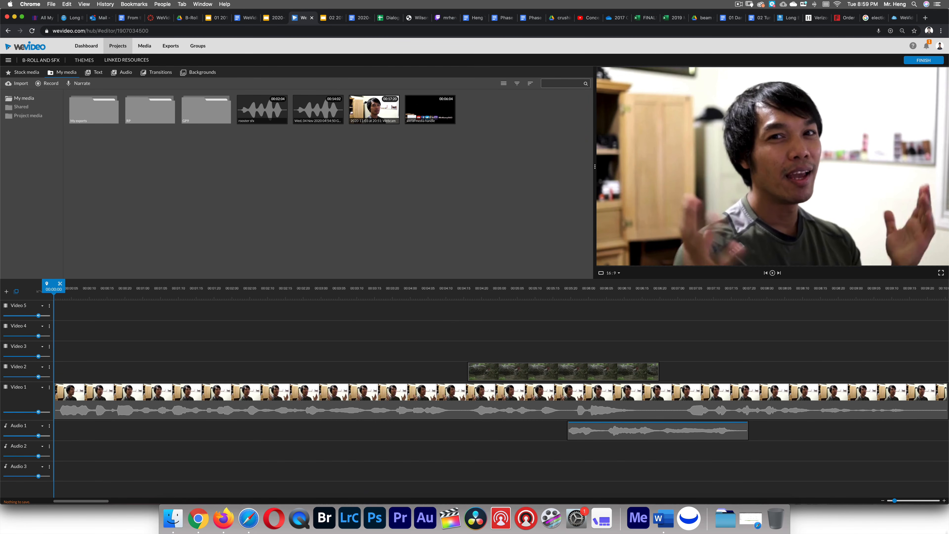
Step: Fit the whole edit in the timeline and take a screenshot of the full timeline area with all its tracks
left_click(882, 500)
left_click(883, 500)
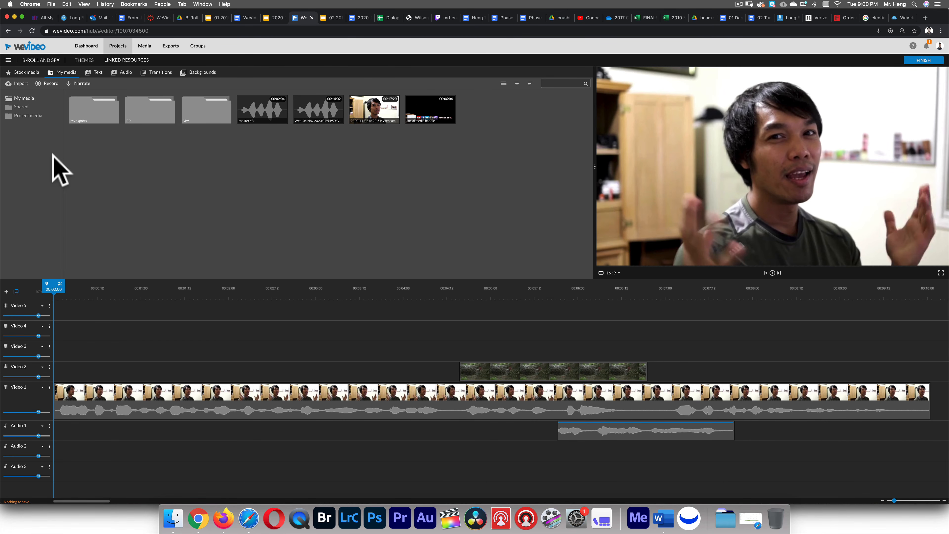
key("super+shift+4")
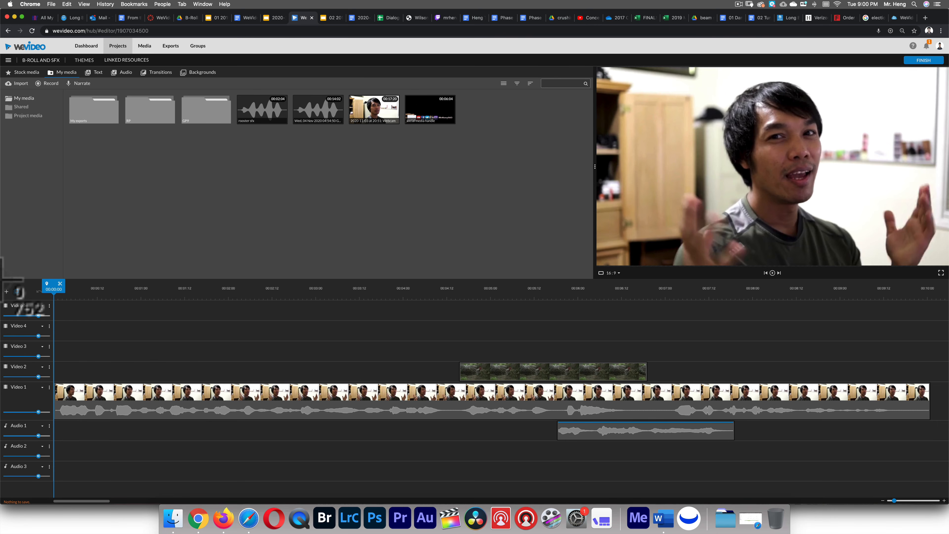
mouse_move(4, 279)
left_mouse_down()
mouse_move(916, 508)
mouse_move(946, 487)
mouse_move(948, 506)
left_mouse_up()
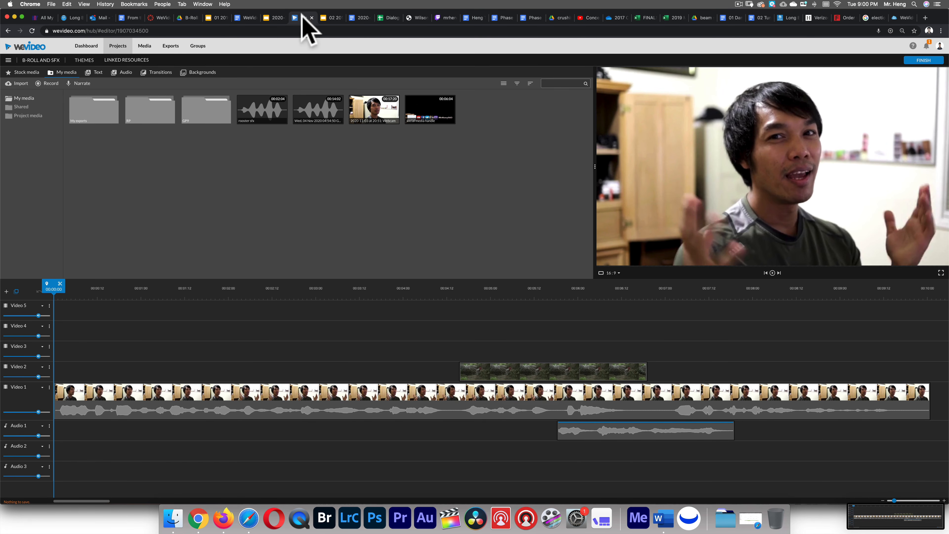
Step: Switch to Google Drive, preview the new timeline screenshot on the Desktop and upload it to the B-Roll and SFX folder
left_click(190, 18)
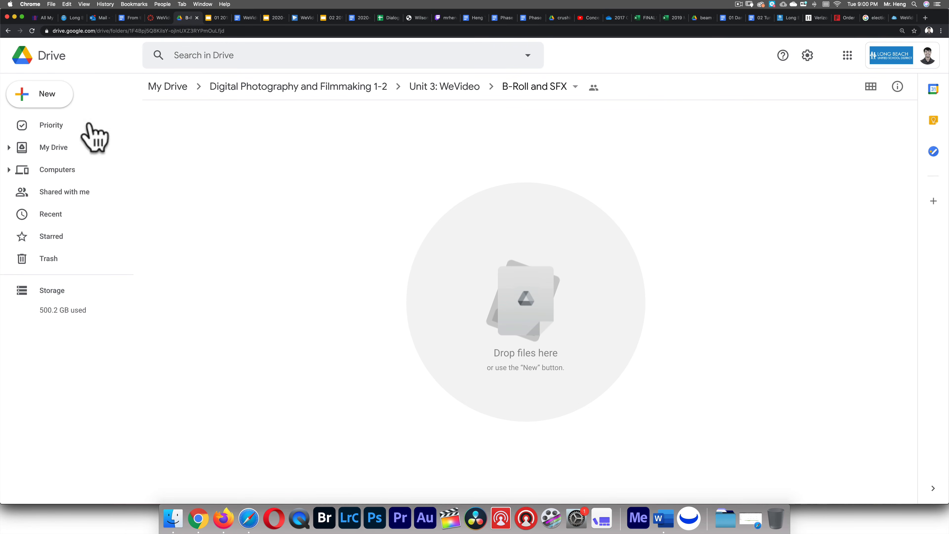
left_click(173, 520)
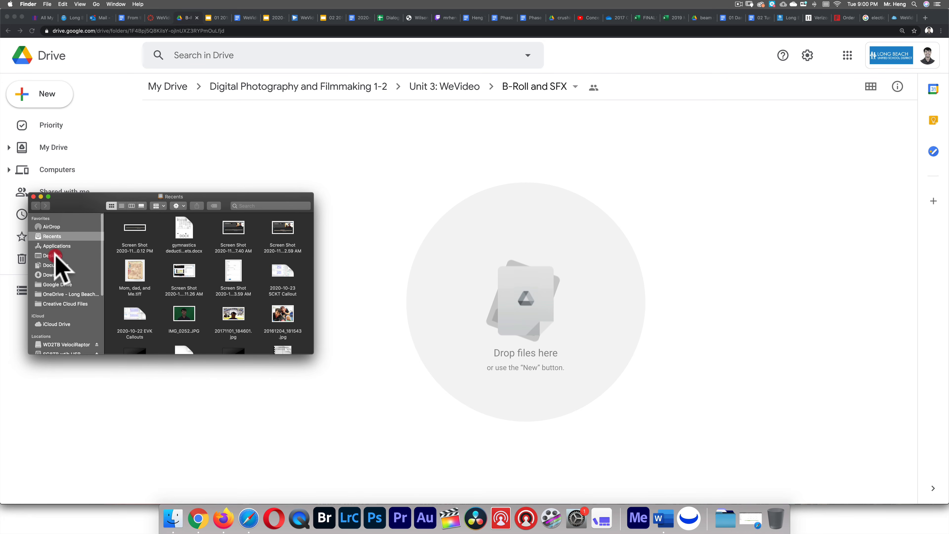
left_click(56, 255)
left_click(126, 303)
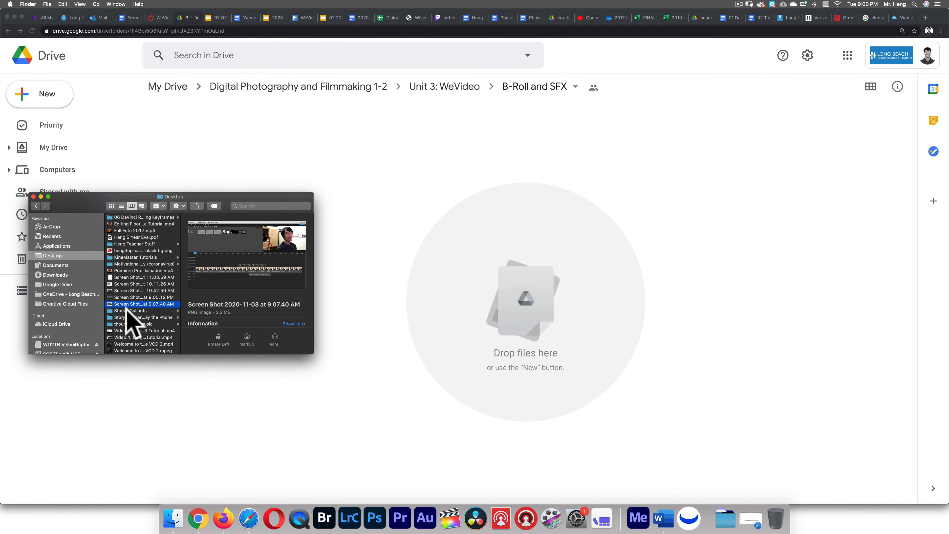
left_click(130, 297)
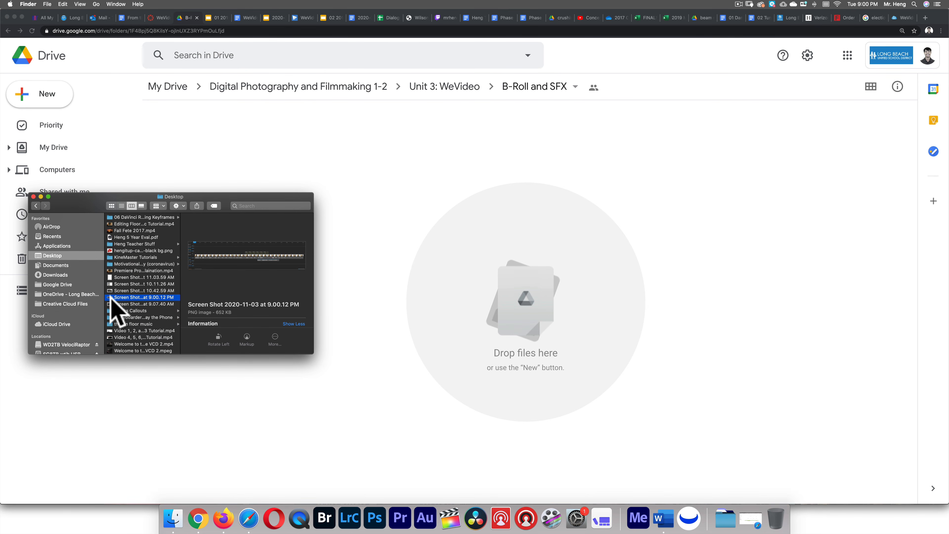
key("space")
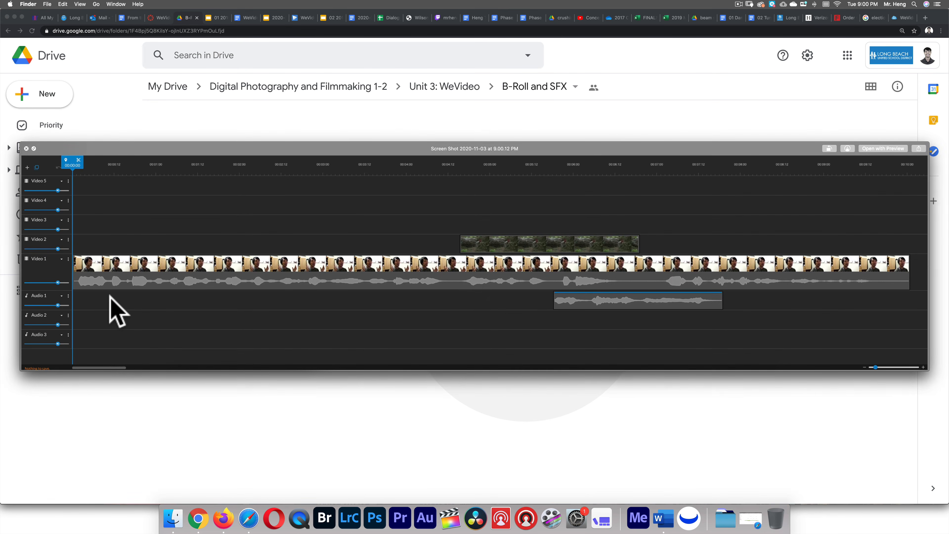
key("space")
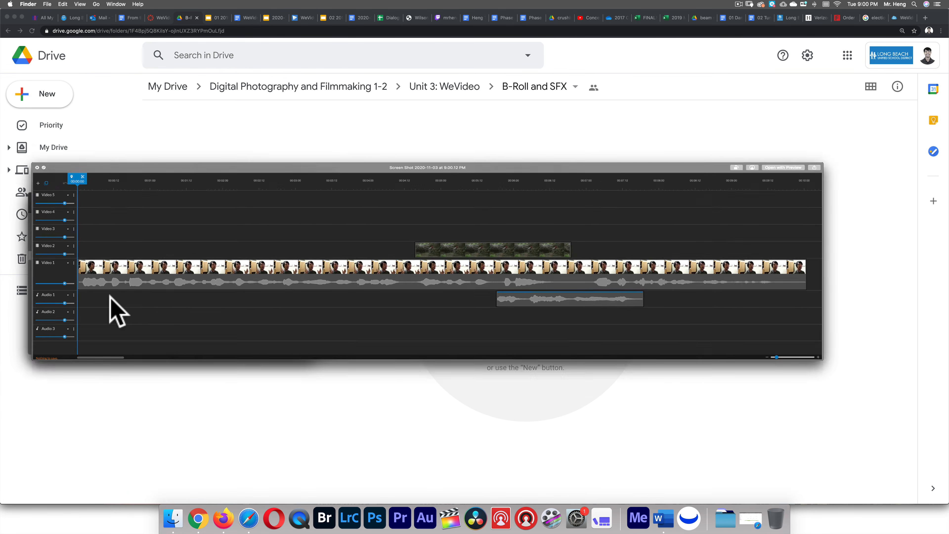
left_click_drag(110, 297, 508, 272)
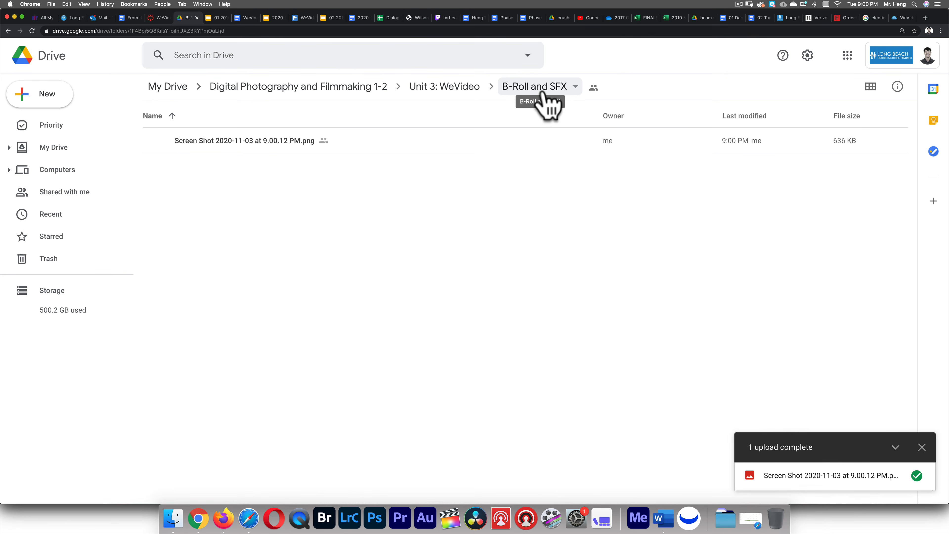
Step: Switch to WeVideo, open the exported B-Roll and SFX video and download it
left_click(302, 18)
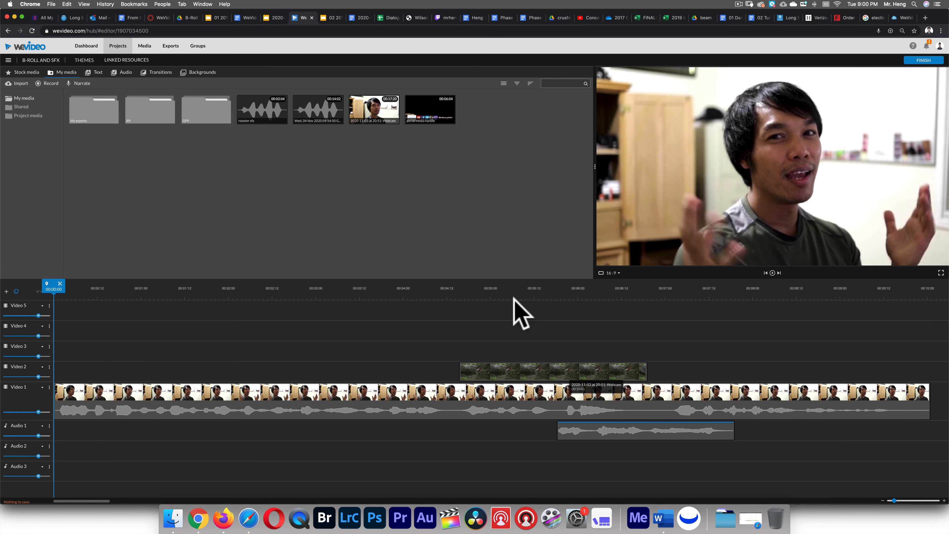
left_click(170, 47)
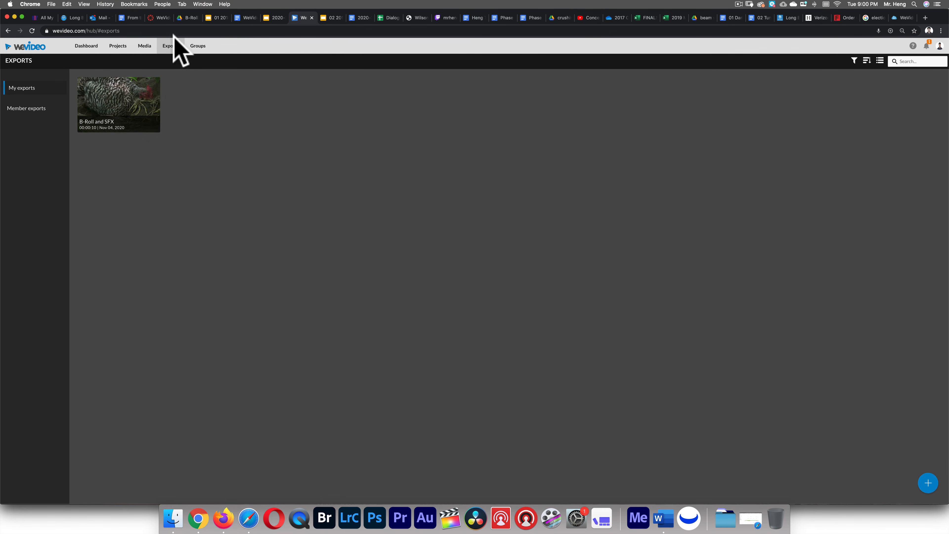
left_click(125, 104)
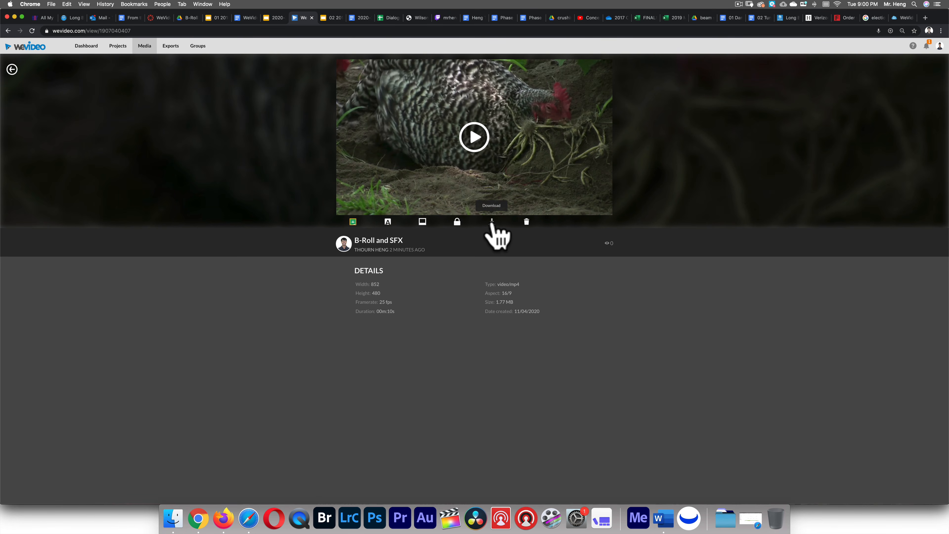
left_click(492, 223)
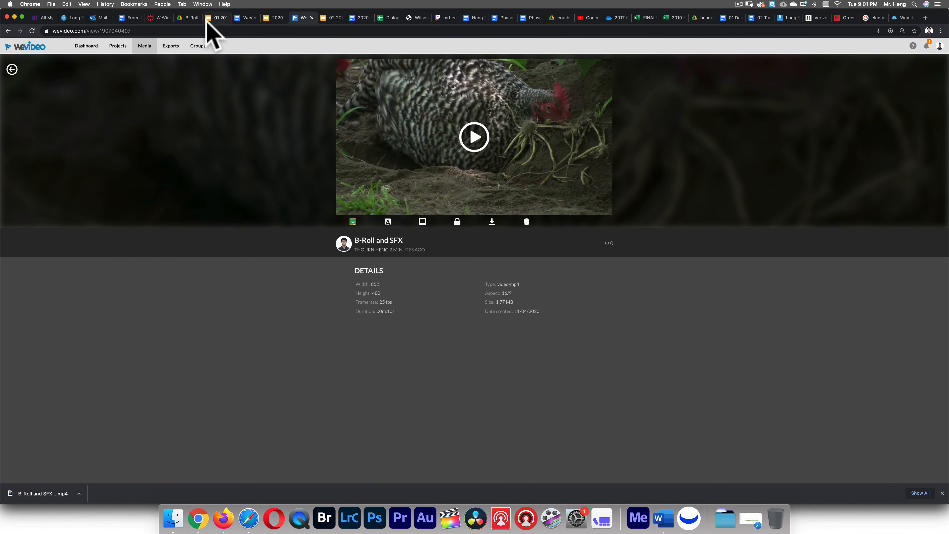
Step: Switch to Google Drive and upload B-Roll and SFX (2).mp4 from the Downloads folder to the B-Roll and SFX folder
left_click(190, 18)
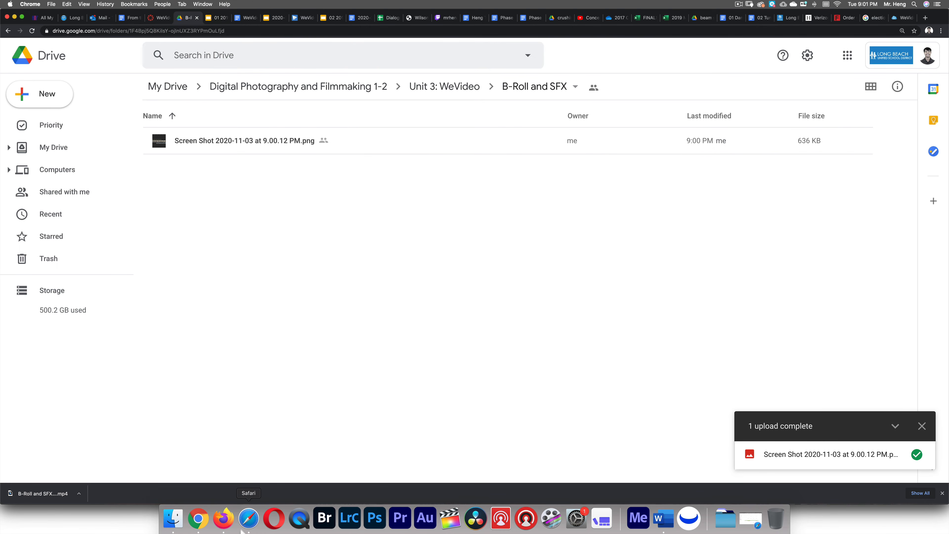
left_click(173, 519)
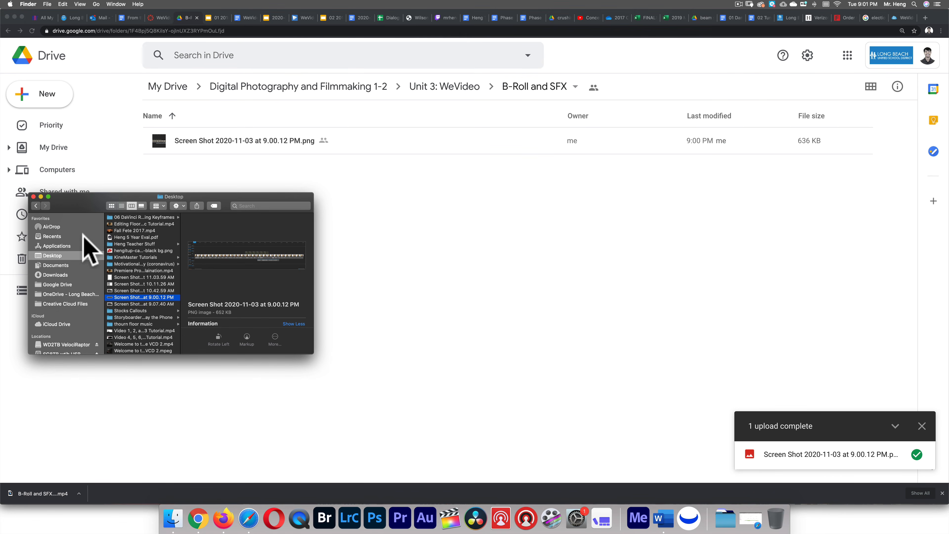
left_click(56, 275)
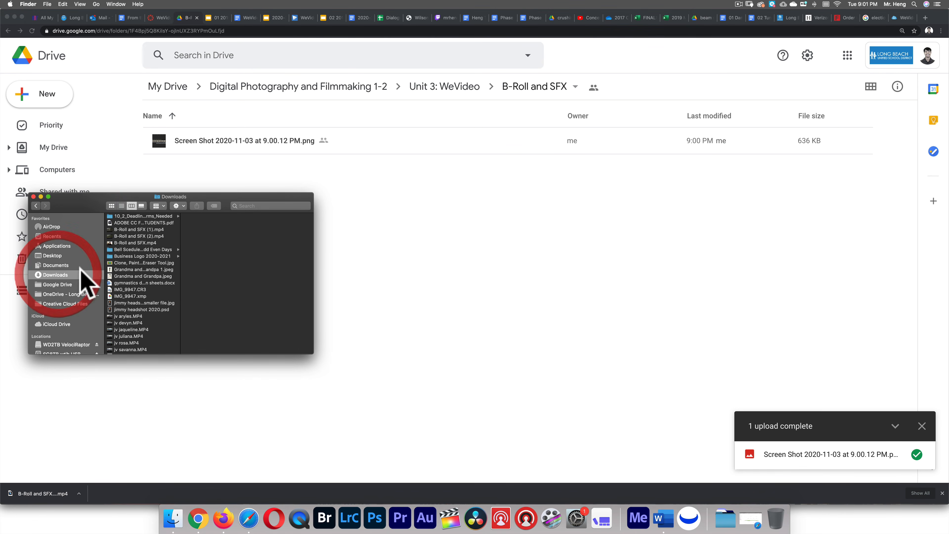
left_click(119, 228)
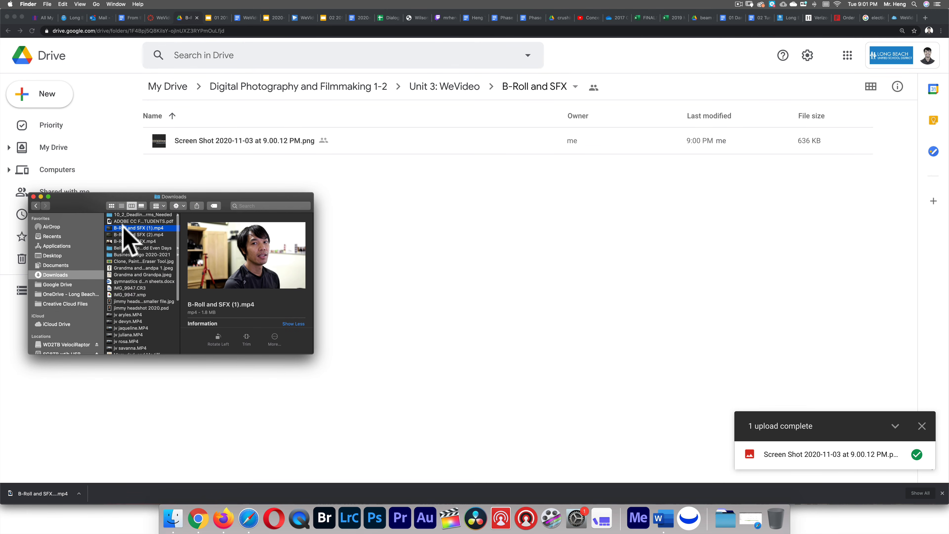
left_click(126, 234)
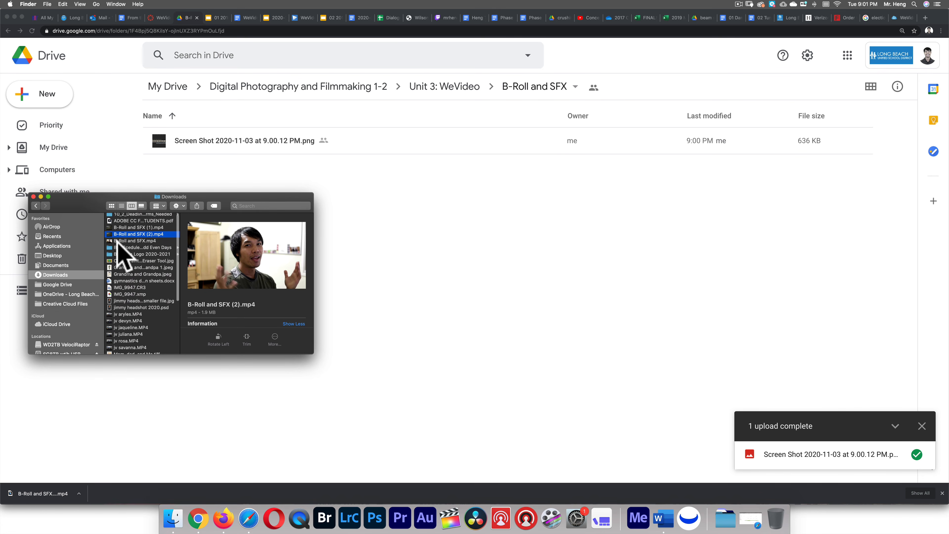
left_click(120, 241)
left_click(117, 234)
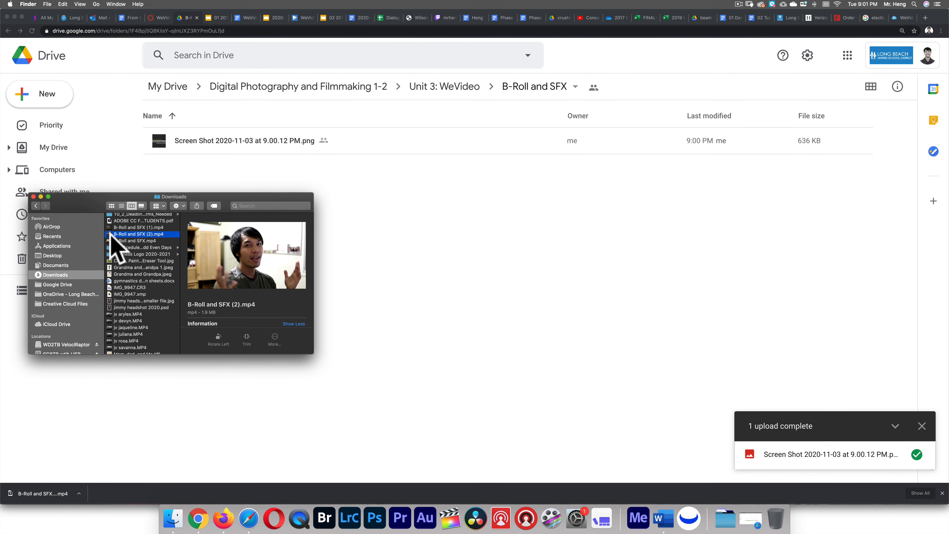
left_click_drag(112, 235, 371, 259)
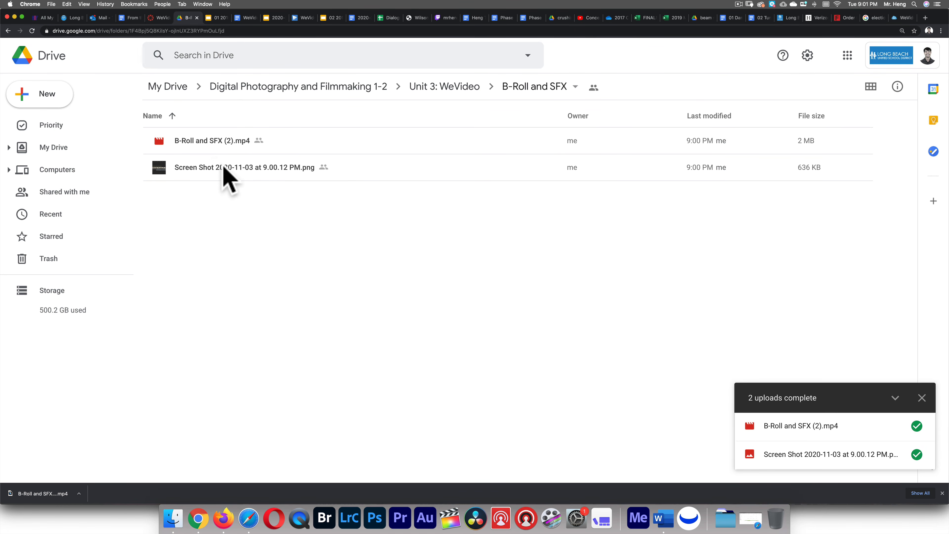
Step: From Unit 3: WeVideo, copy the B-Roll and SFX folder's share link with Viewer access for anyone with the link
left_click(525, 90)
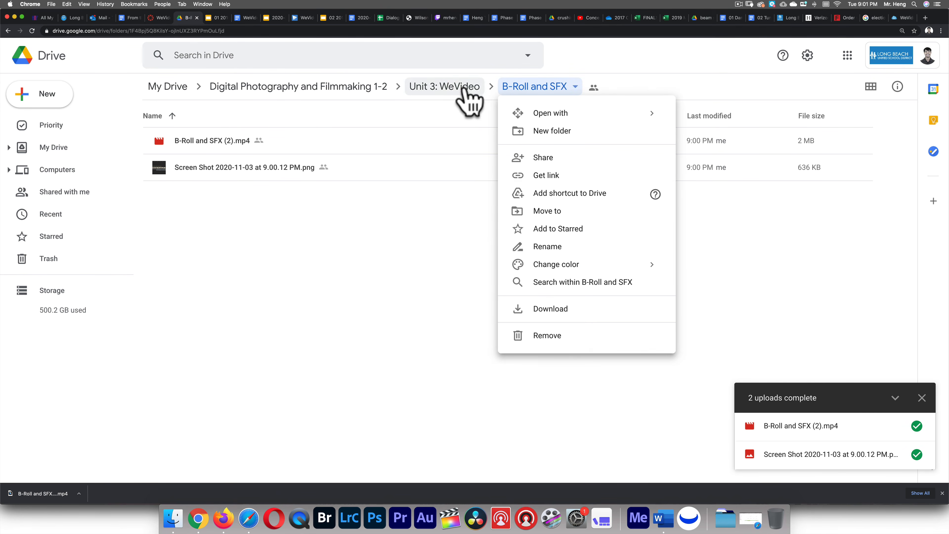
left_click(463, 96)
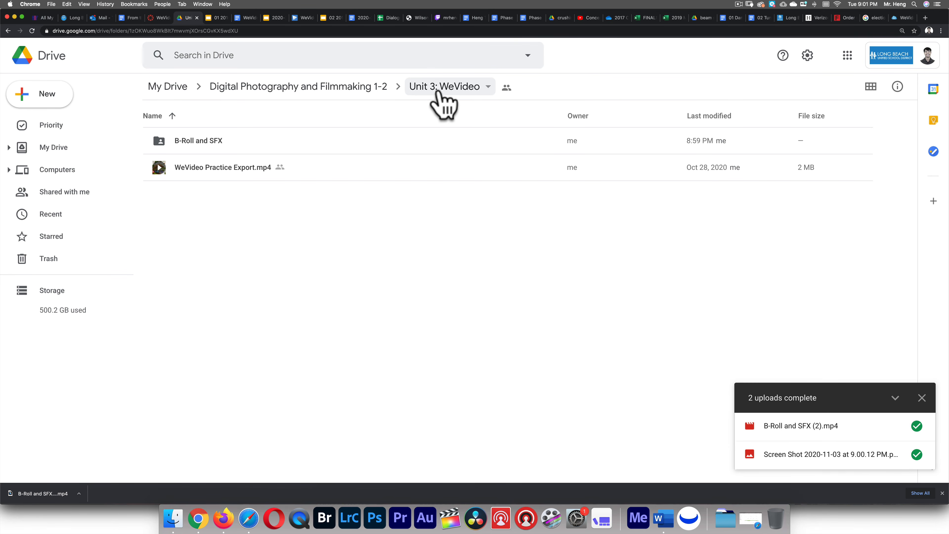
right_click(196, 142)
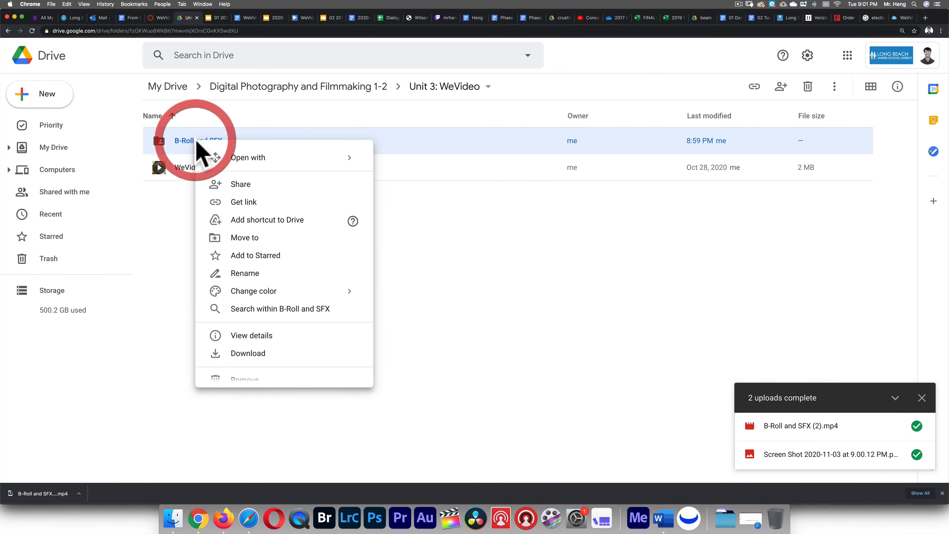
left_click(258, 203)
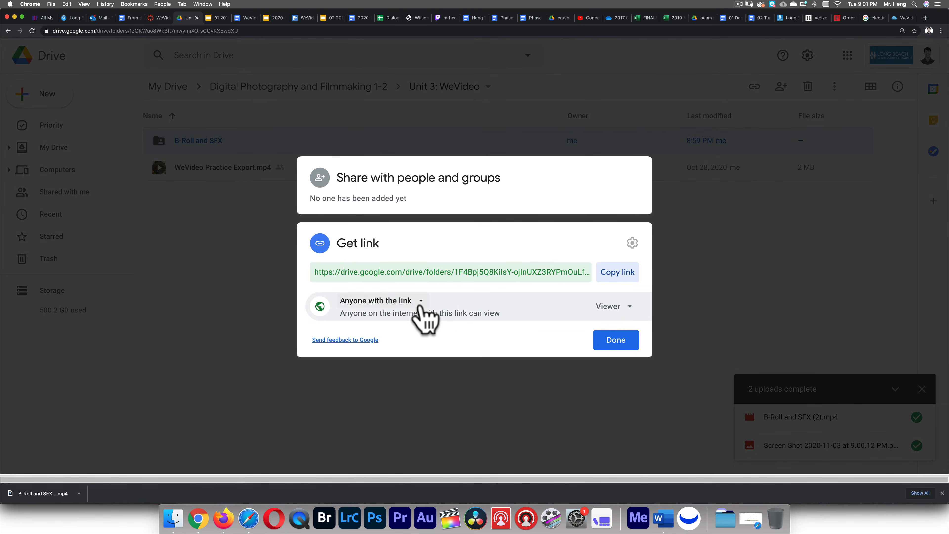
left_click(416, 302)
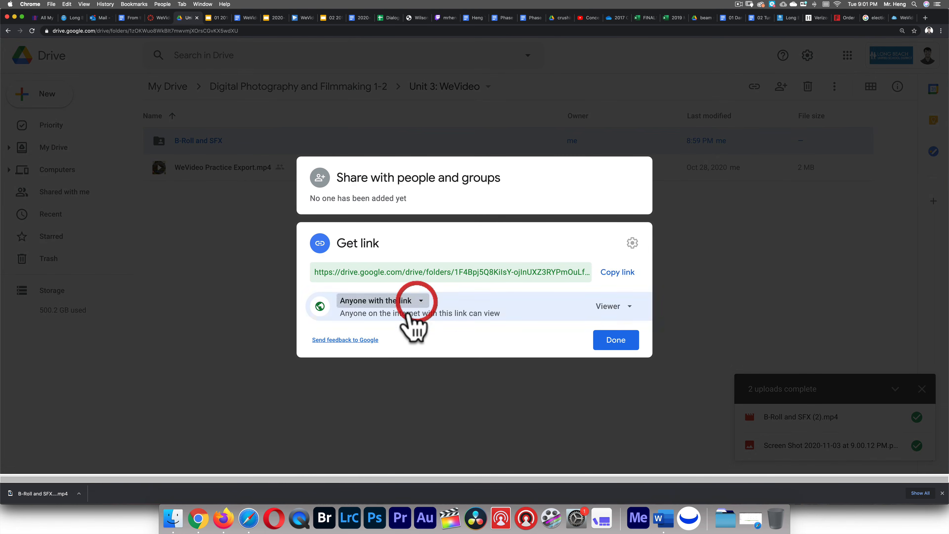
left_click(616, 313)
left_click(632, 344)
left_click(618, 270)
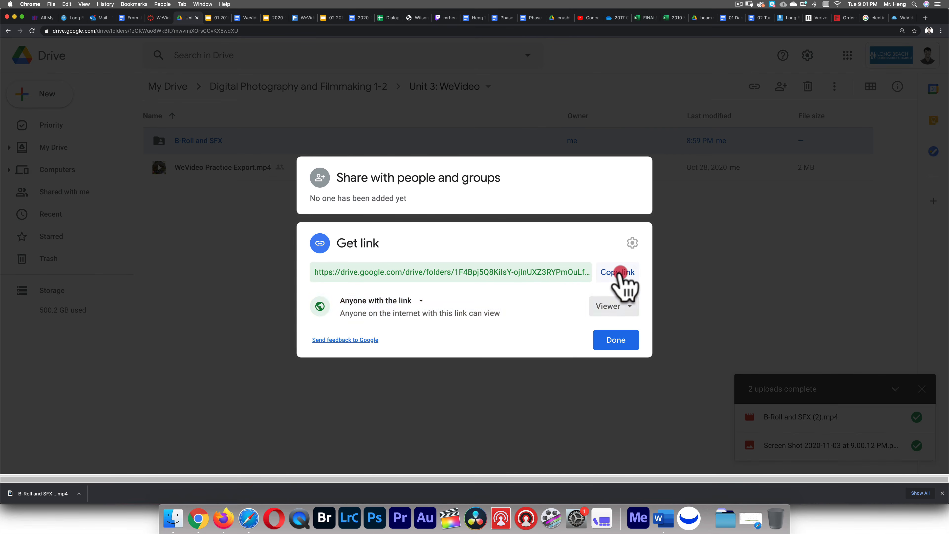
left_click(616, 341)
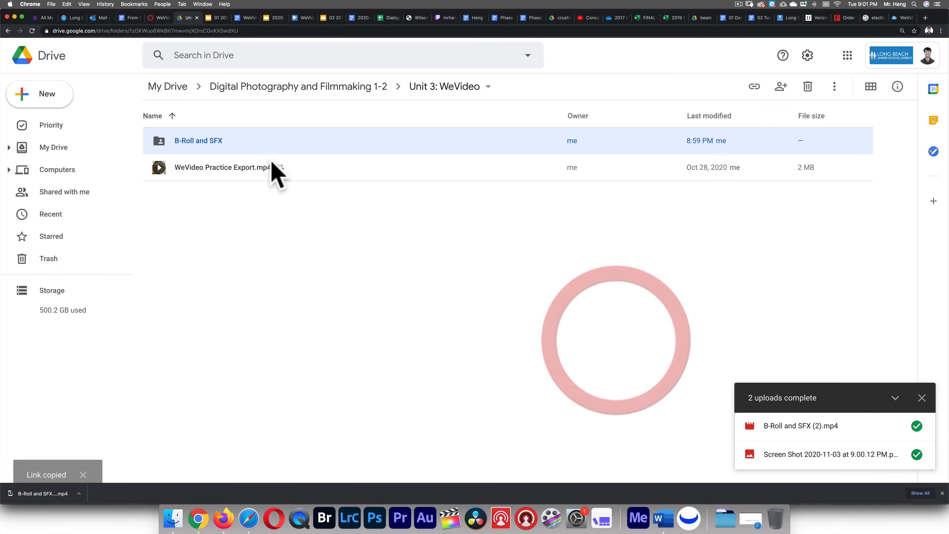
Step: Switch to Canvas and open the B-Roll and SFX assignment in the Unit 3 - WeVideo module
left_click(160, 17)
left_click(37, 105)
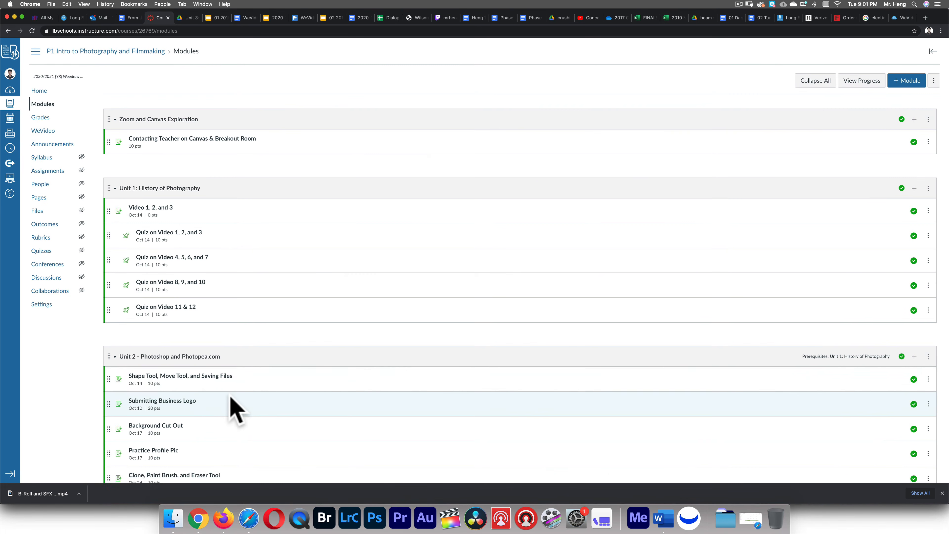
scroll(230, 404, "down", 5)
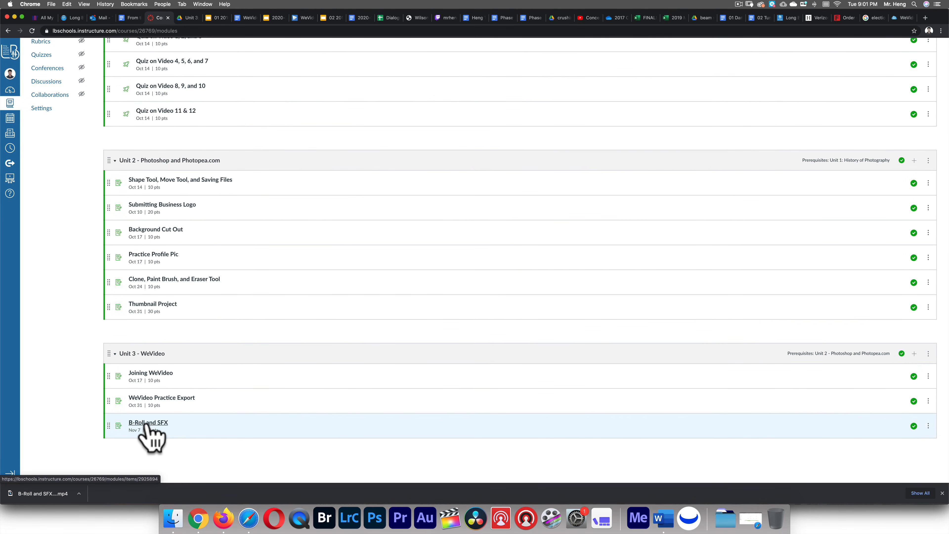
left_click(147, 424)
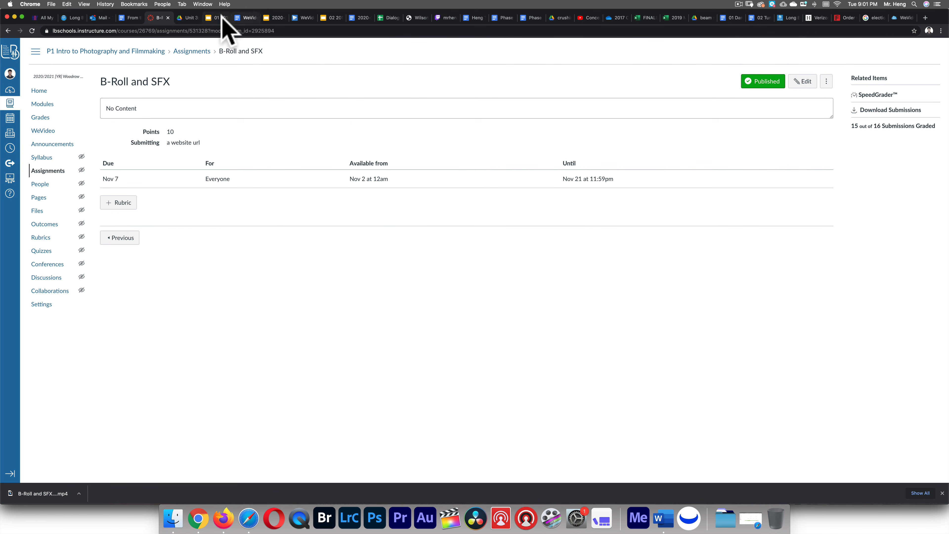
Step: Switch back to Google Drive and open the B-Roll and SFX folder to check the uploaded files
left_click(186, 18)
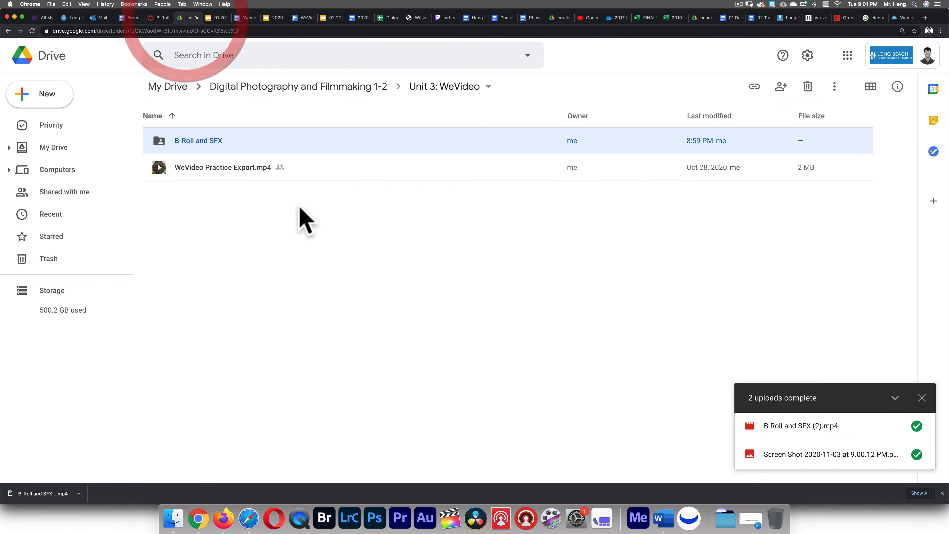
double_click(183, 141)
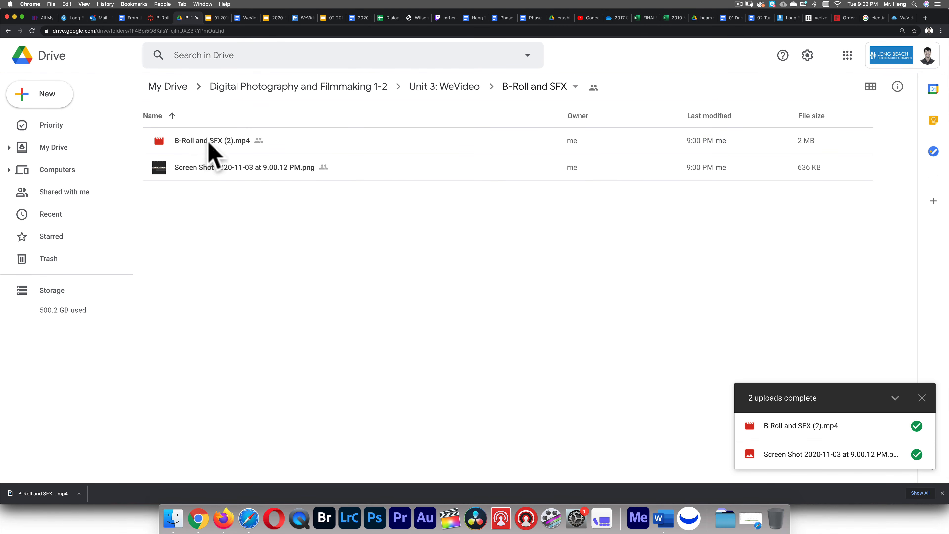